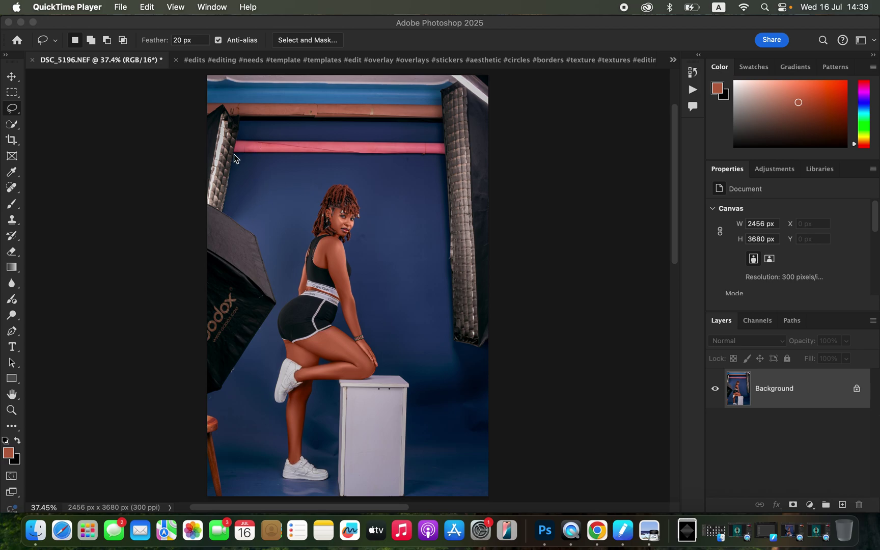
# - Duplicate the Background layer and select the woman on the copy with Select Subject
pyautogui.click(241, 167)
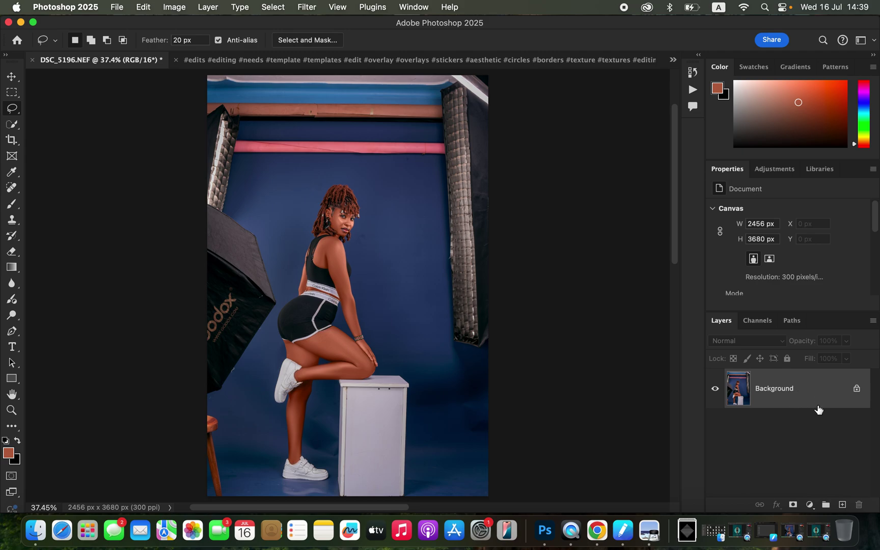
pyautogui.press('super+j')
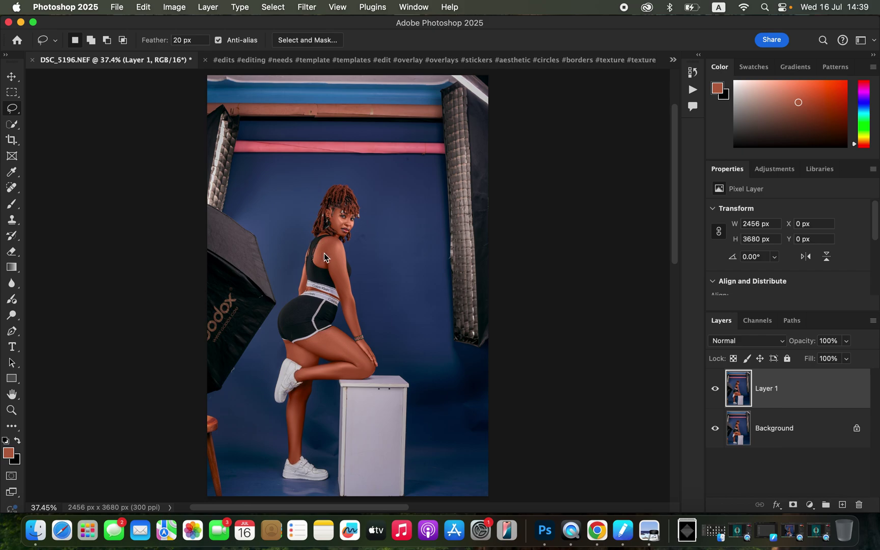
pyautogui.click(275, 8)
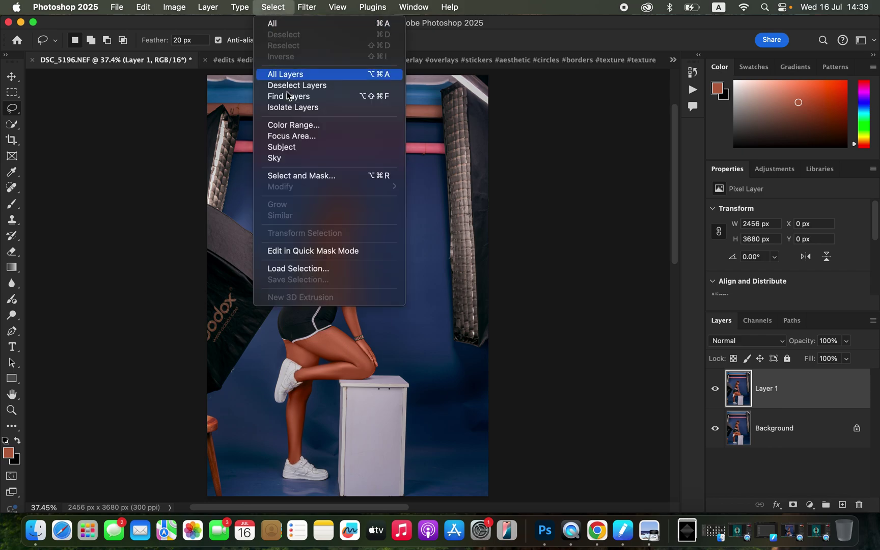
pyautogui.click(314, 153)
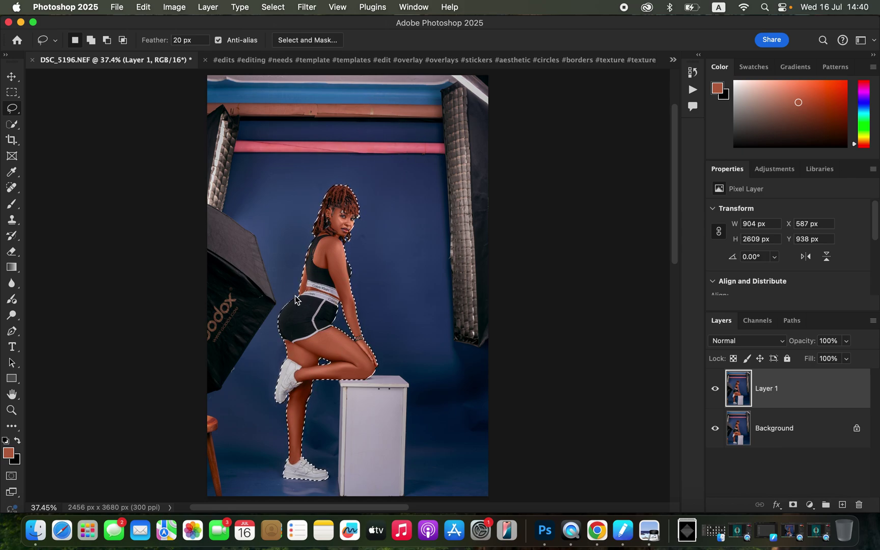
# - Add the white box to the woman's selection with Quick Selection, then invert the selection to isolate the backdrop
pyautogui.click(14, 123)
pyautogui.click(98, 40)
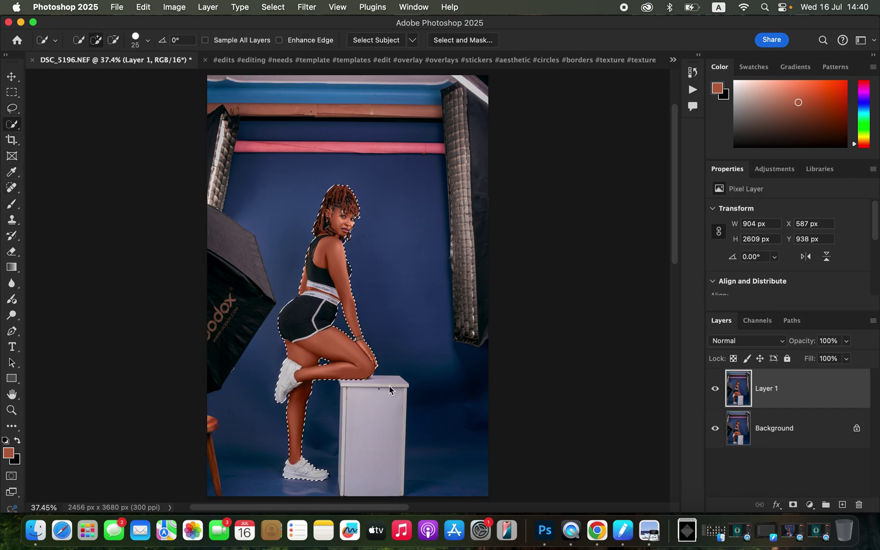
pyautogui.moveTo(389, 385); pyautogui.dragTo(349, 394)
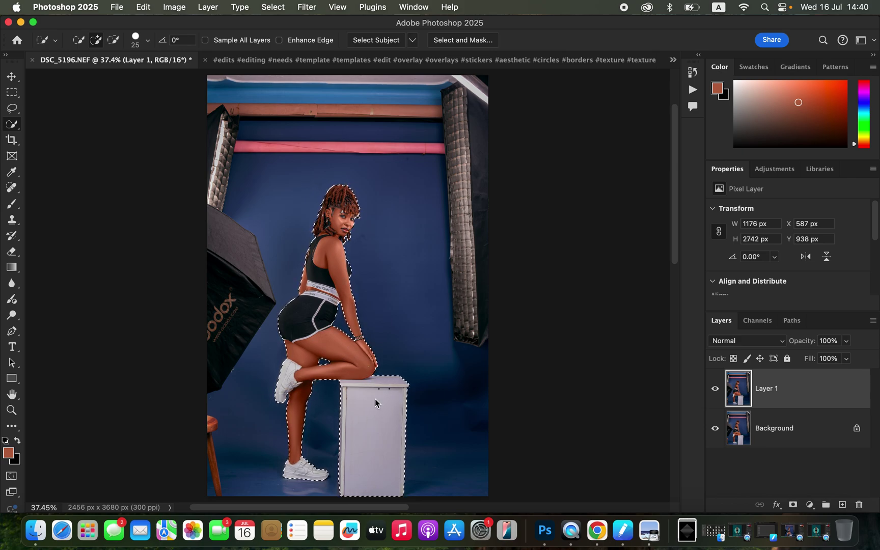
pyautogui.click(277, 8)
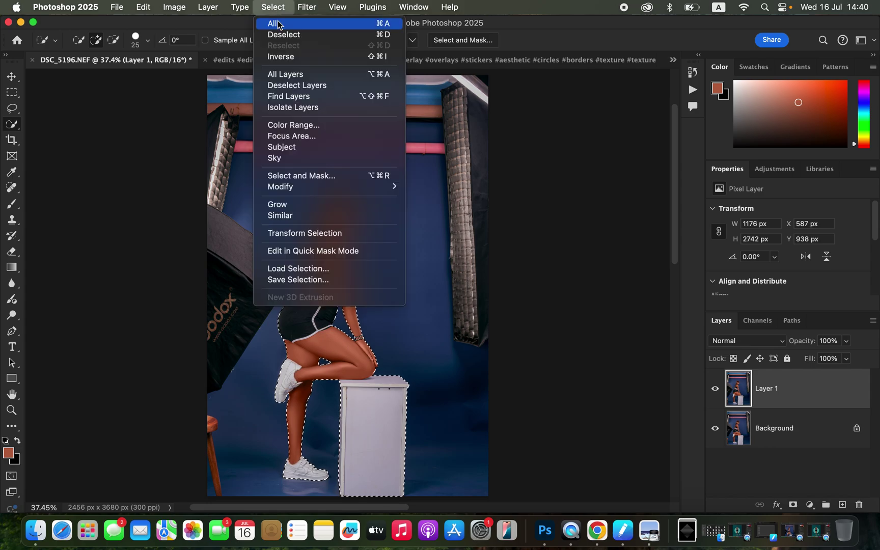
pyautogui.click(285, 60)
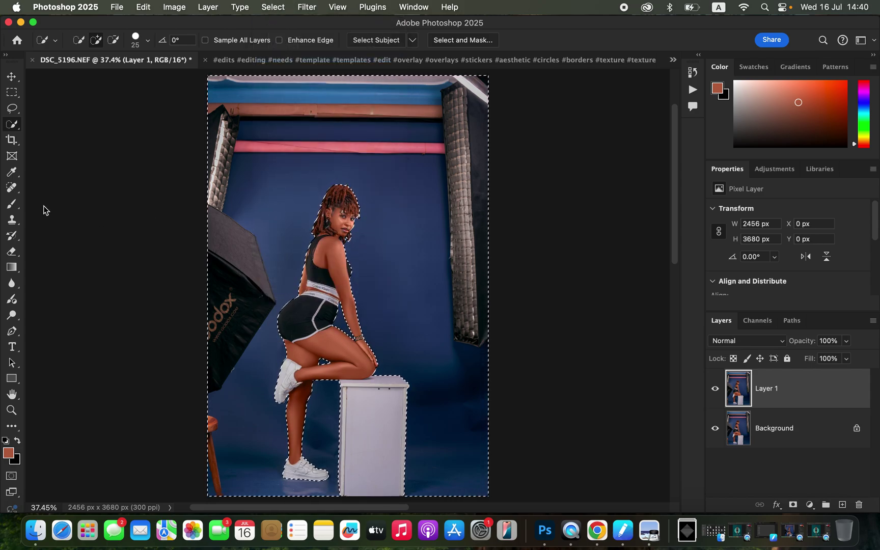
# - Remove the tall softbox on the right of the photo with a 500 px content-aware Spot Healing Brush
pyautogui.click(12, 188)
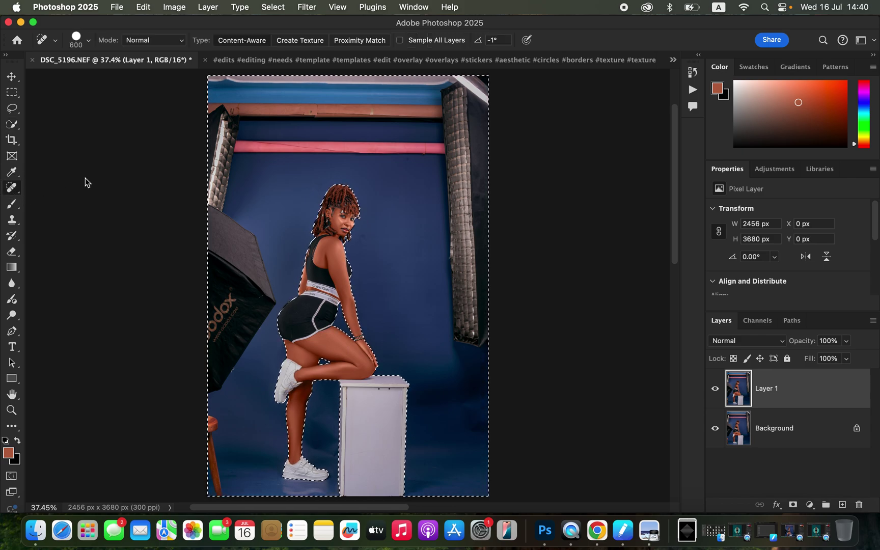
pyautogui.press(']')
pyautogui.press('[')
pyautogui.press('[')
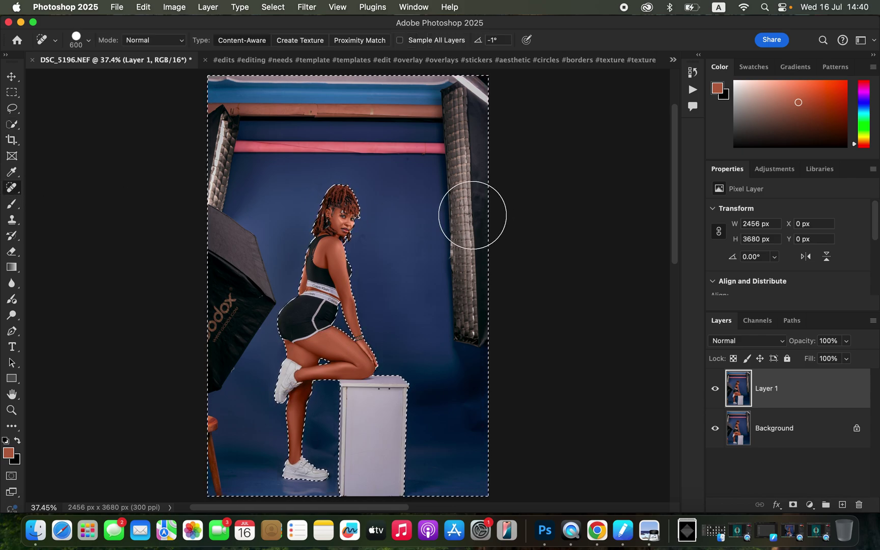
pyautogui.moveTo(450, 104)
pyautogui.mouseDown()
pyautogui.moveTo(461, 302)
pyautogui.moveTo(473, 334)
pyautogui.mouseUp()
pyautogui.click(474, 89)
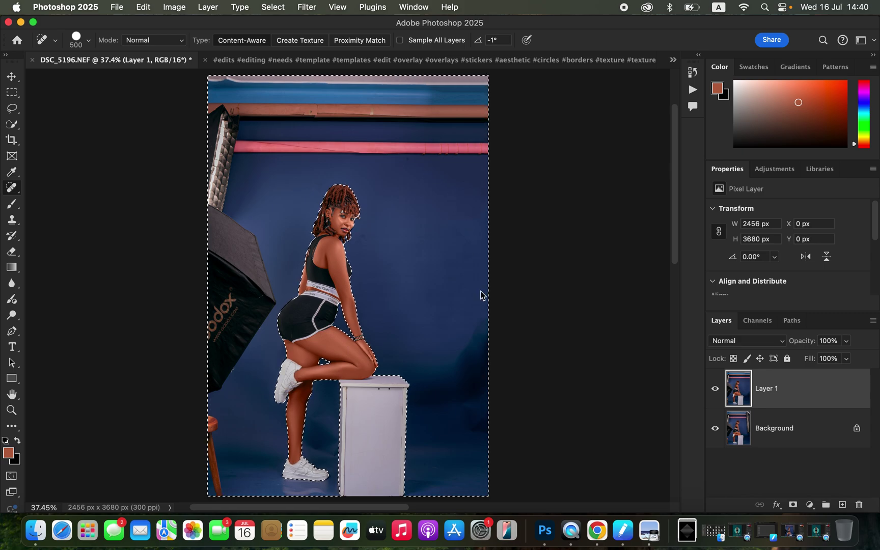
pyautogui.moveTo(474, 324)
pyautogui.mouseDown()
pyautogui.moveTo(479, 407)
pyautogui.moveTo(479, 357)
pyautogui.mouseUp()
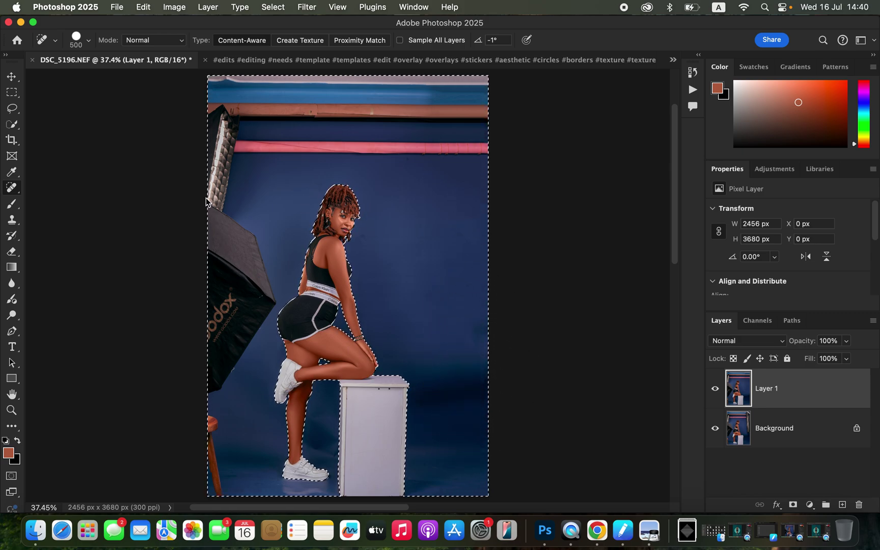
# - Heal away the left softboxes, the stool and the backdrop rolls across the top of the photo
pyautogui.moveTo(219, 170)
pyautogui.mouseDown()
pyautogui.moveTo(216, 231)
pyautogui.moveTo(239, 247)
pyautogui.moveTo(250, 239)
pyautogui.moveTo(252, 301)
pyautogui.mouseUp()
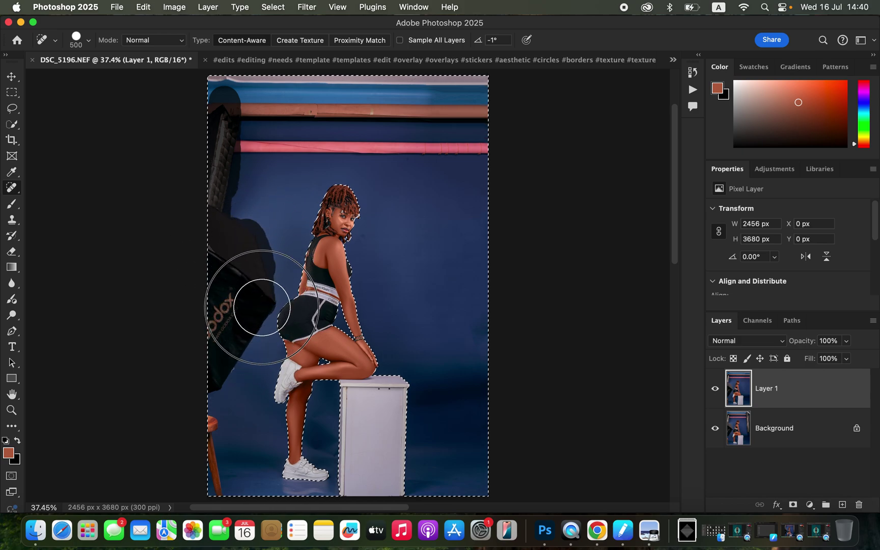
pyautogui.moveTo(223, 368)
pyautogui.mouseDown()
pyautogui.moveTo(204, 417)
pyautogui.moveTo(207, 481)
pyautogui.mouseUp()
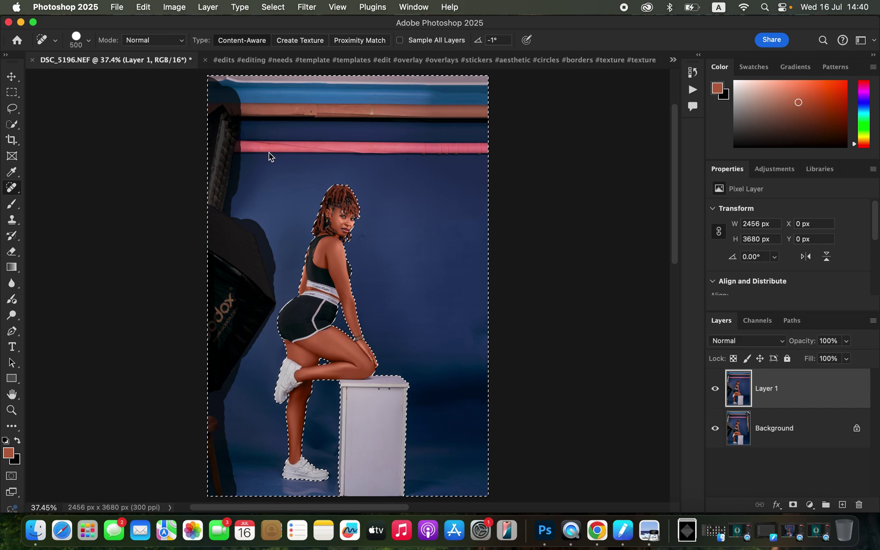
pyautogui.moveTo(232, 306)
pyautogui.mouseDown()
pyautogui.moveTo(247, 332)
pyautogui.moveTo(219, 347)
pyautogui.moveTo(220, 234)
pyautogui.moveTo(234, 223)
pyautogui.mouseUp()
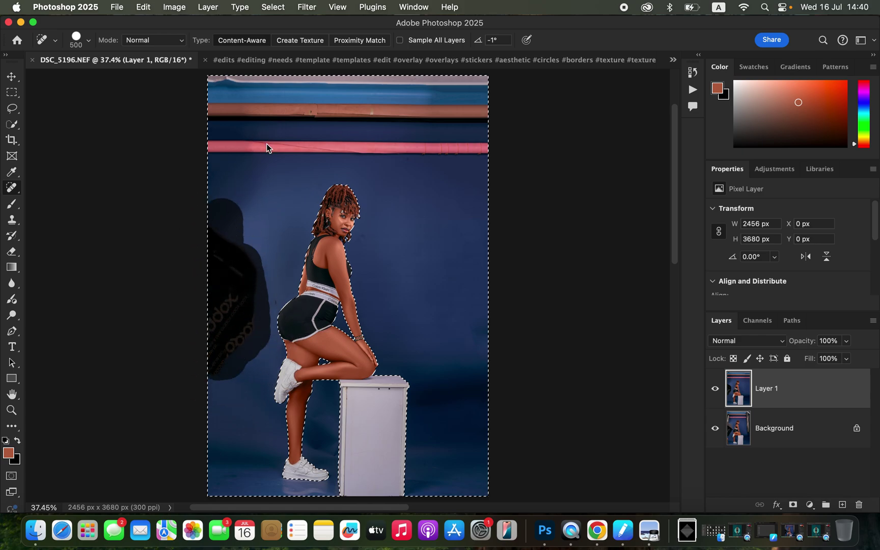
pyautogui.moveTo(208, 146)
pyautogui.mouseDown()
pyautogui.moveTo(490, 142)
pyautogui.moveTo(496, 116)
pyautogui.moveTo(381, 105)
pyautogui.moveTo(224, 122)
pyautogui.moveTo(486, 106)
pyautogui.moveTo(170, 91)
pyautogui.moveTo(389, 82)
pyautogui.mouseUp()
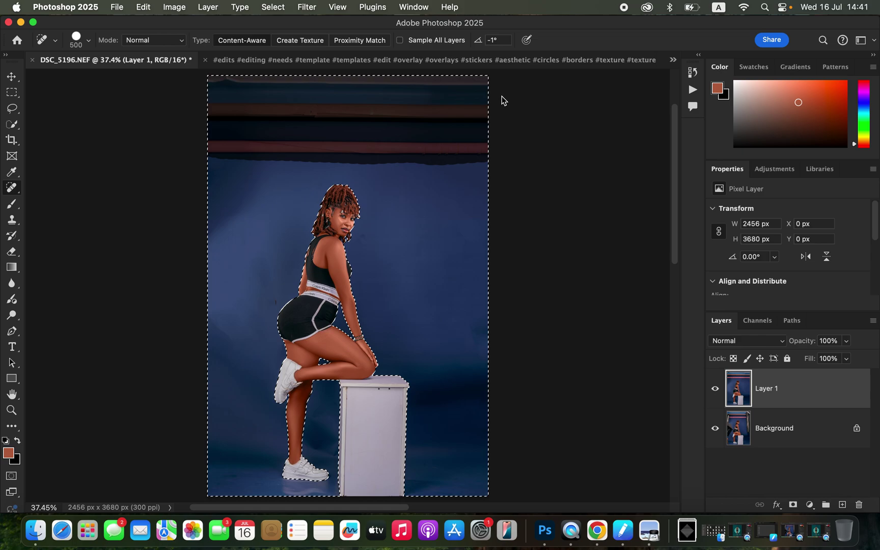
pyautogui.moveTo(260, 102)
pyautogui.mouseDown()
pyautogui.moveTo(208, 233)
pyautogui.moveTo(239, 115)
pyautogui.moveTo(211, 118)
pyautogui.moveTo(267, 115)
pyautogui.moveTo(318, 88)
pyautogui.moveTo(207, 95)
pyautogui.moveTo(239, 81)
pyautogui.mouseUp()
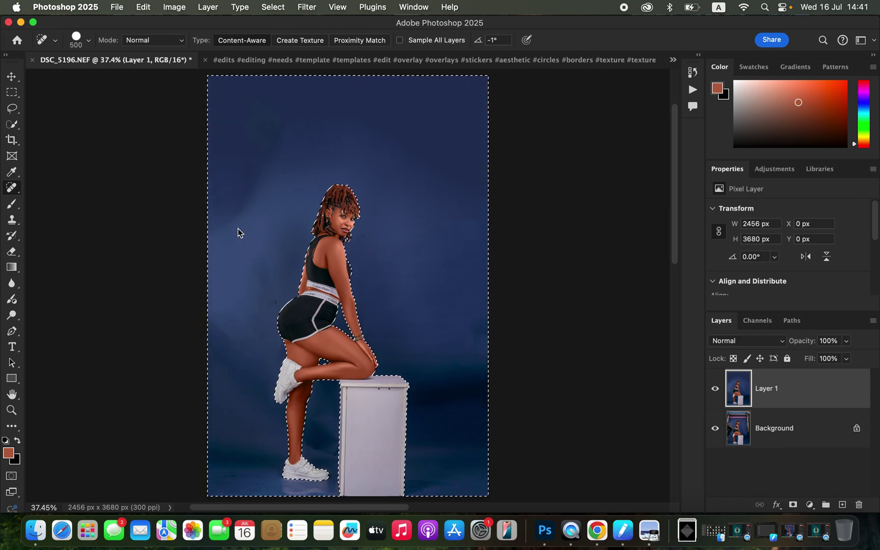
# - Set the Brush tool's flow to 64% and enlarge its soft round tip to 200 px
pyautogui.click(12, 203)
pyautogui.click(75, 207)
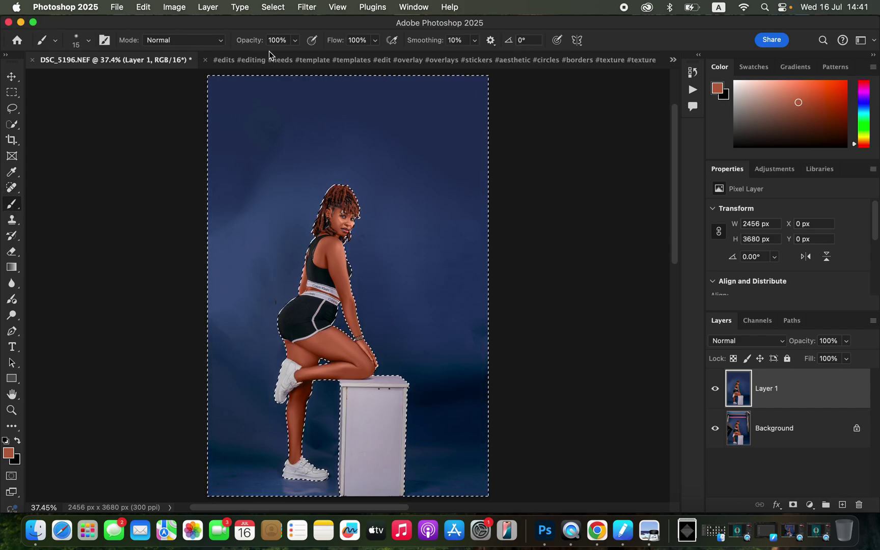
pyautogui.click(376, 41)
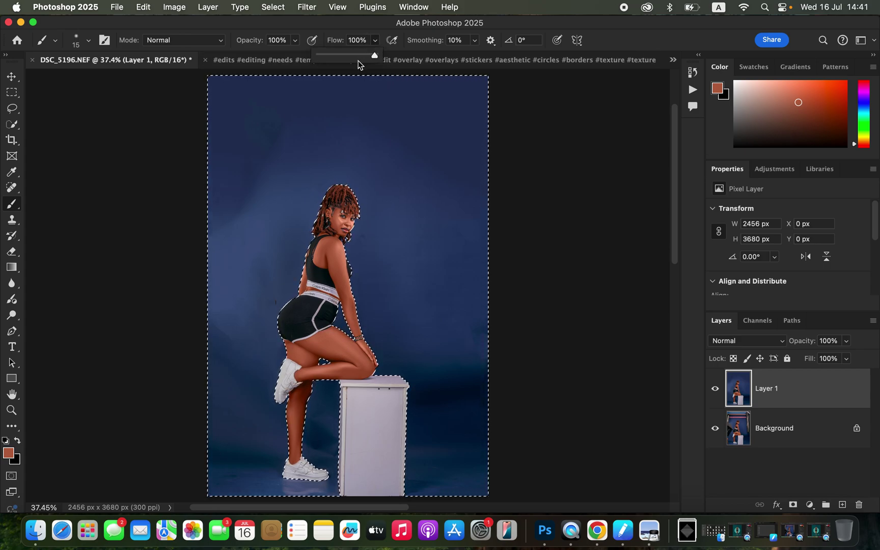
pyautogui.moveTo(355, 57); pyautogui.dragTo(355, 57)
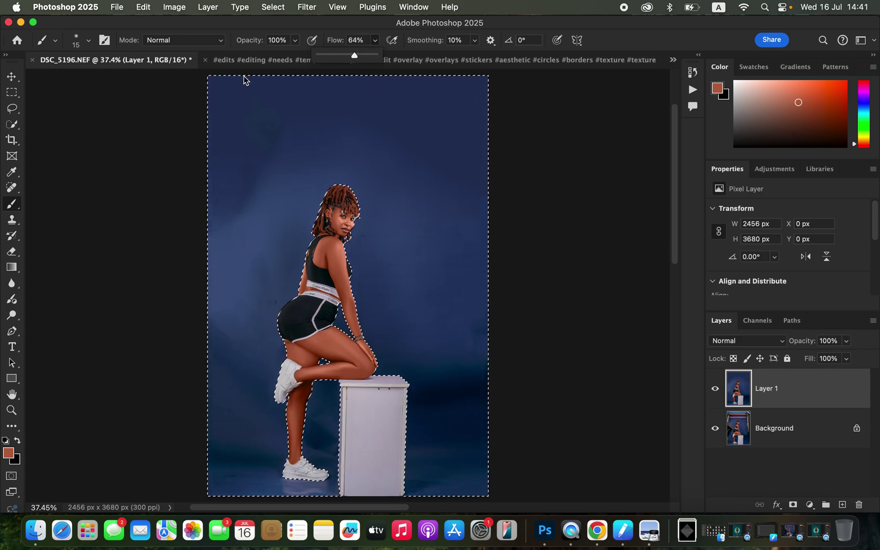
pyautogui.click(89, 41)
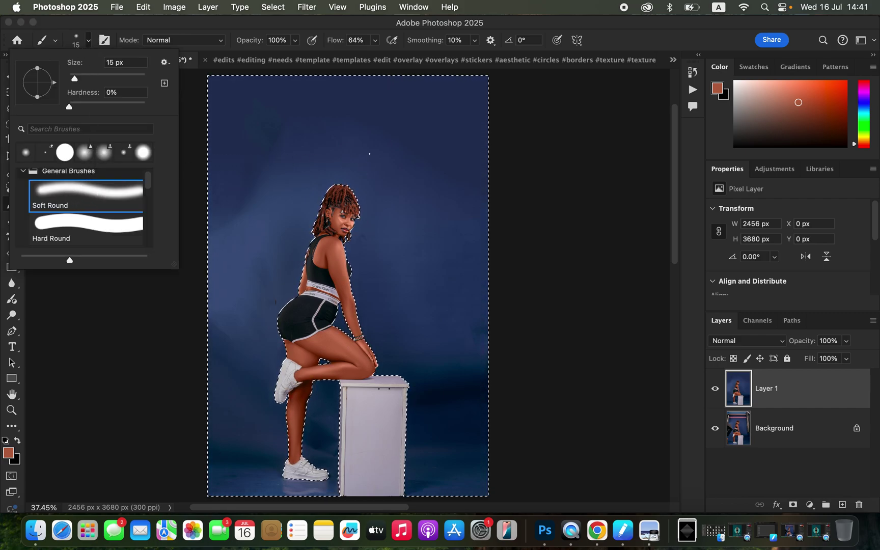
pyautogui.press('Return')
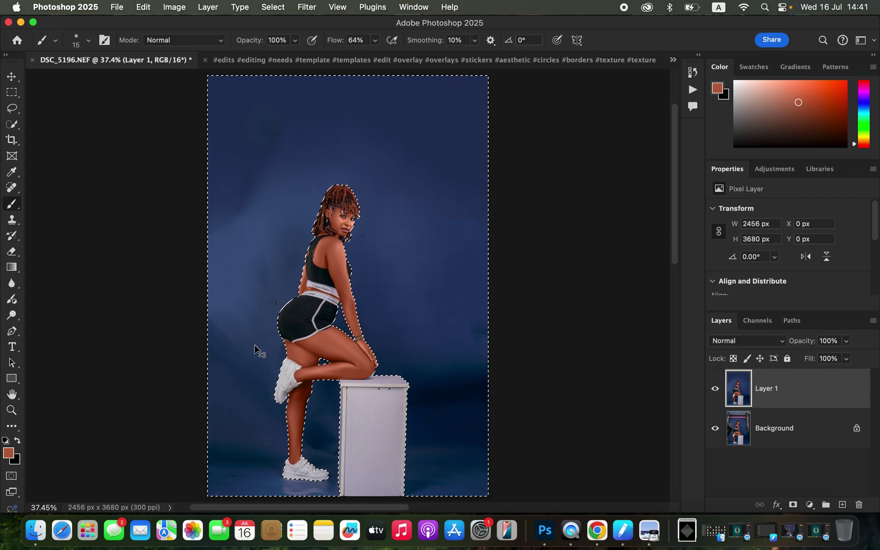
pyautogui.press('super+equal')
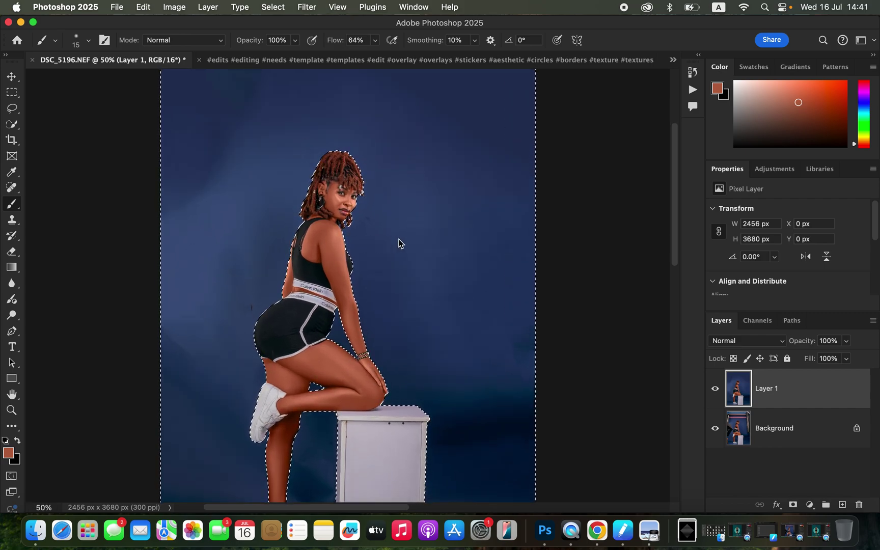
pyautogui.press(']')
pyautogui.scroll(2, 392, 264)
pyautogui.press(']')
pyautogui.press(']')
pyautogui.press(']')
pyautogui.press(']')
pyautogui.press(']')
pyautogui.press(']')
pyautogui.press(']')
pyautogui.press(']')
pyautogui.press(']')
pyautogui.press(']')
pyautogui.press(']')
pyautogui.press(']')
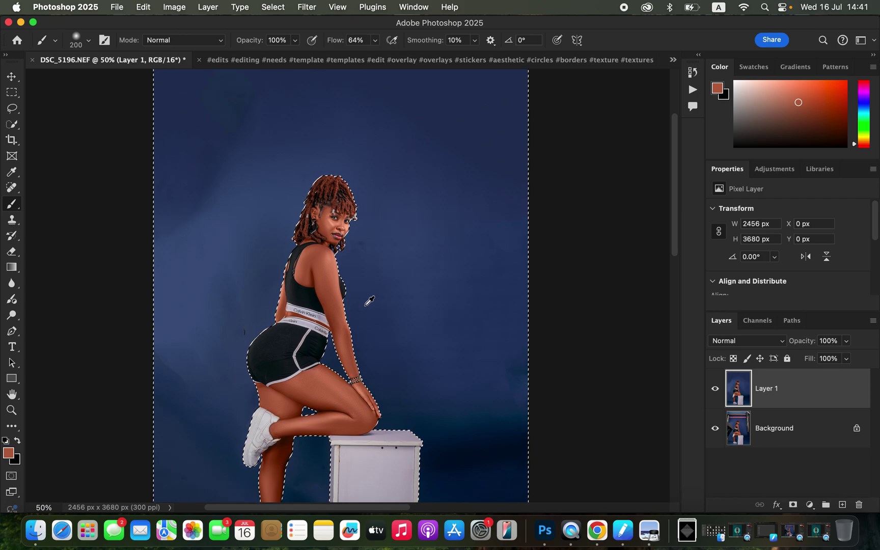
# - Sample the backdrop blue and paint over the uneven dark areas right of the woman with a 400 px brush
pyautogui.keyDown('alt'); pyautogui.click(367, 304); pyautogui.keyUp('alt')
pyautogui.keyDown('alt'); pyautogui.click(368, 312); pyautogui.keyUp('alt')
pyautogui.keyDown('alt'); pyautogui.click(372, 325); pyautogui.keyUp('alt')
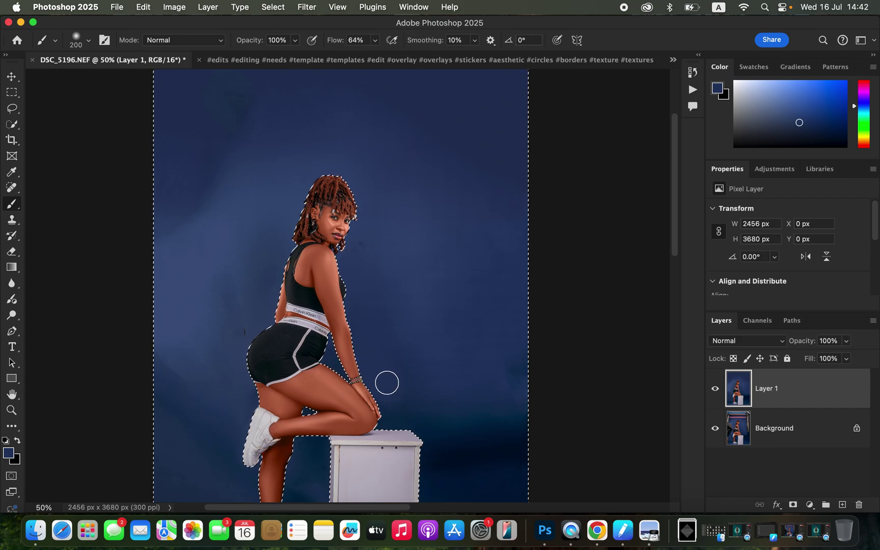
pyautogui.keyDown('alt'); pyautogui.click(403, 342); pyautogui.keyUp('alt')
pyautogui.keyDown('alt'); pyautogui.click(413, 345); pyautogui.keyUp('alt')
pyautogui.keyDown('alt'); pyautogui.click(420, 353); pyautogui.keyUp('alt')
pyautogui.keyDown('alt'); pyautogui.click(427, 363); pyautogui.keyUp('alt')
pyautogui.keyDown('alt'); pyautogui.click(420, 358); pyautogui.keyUp('alt')
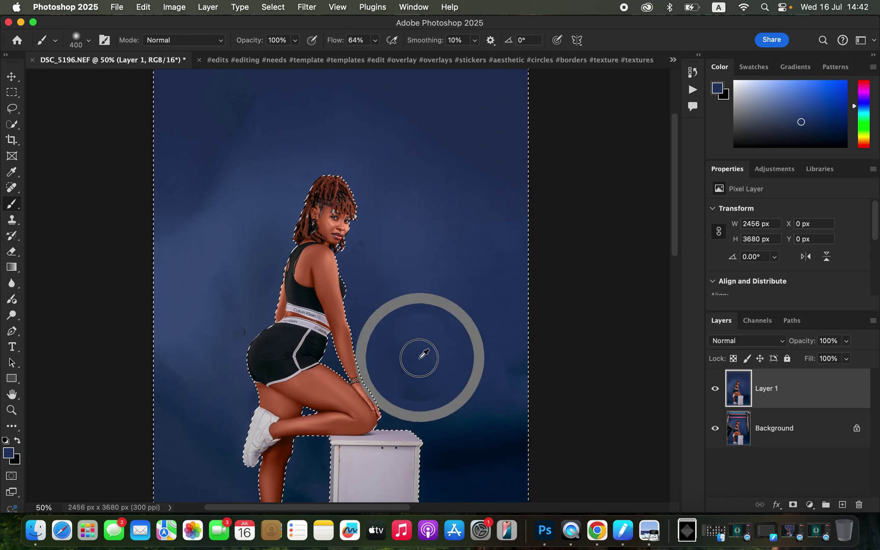
pyautogui.keyDown('alt'); pyautogui.click(422, 355); pyautogui.keyUp('alt')
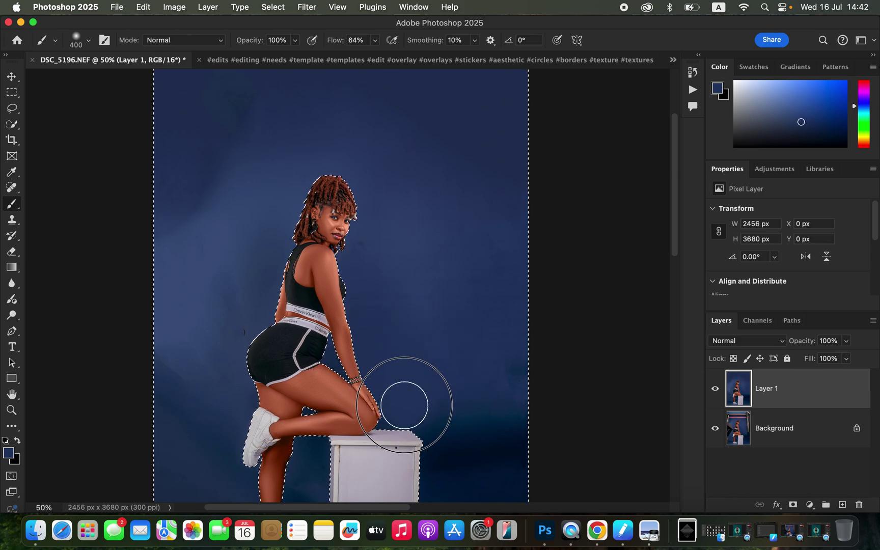
pyautogui.moveTo(495, 432)
pyautogui.mouseDown()
pyautogui.moveTo(507, 334)
pyautogui.moveTo(460, 340)
pyautogui.moveTo(474, 408)
pyautogui.moveTo(464, 393)
pyautogui.mouseUp()
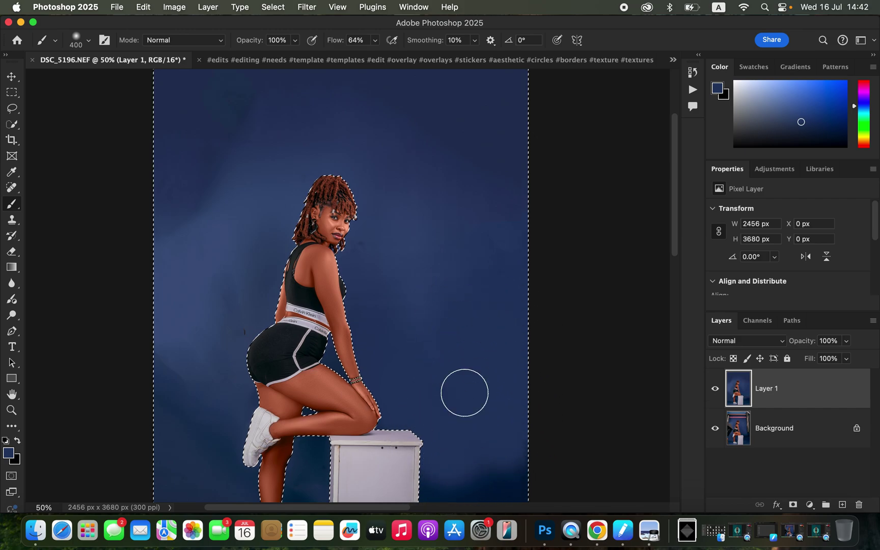
pyautogui.keyDown('alt'); pyautogui.click(333, 349); pyautogui.keyUp('alt')
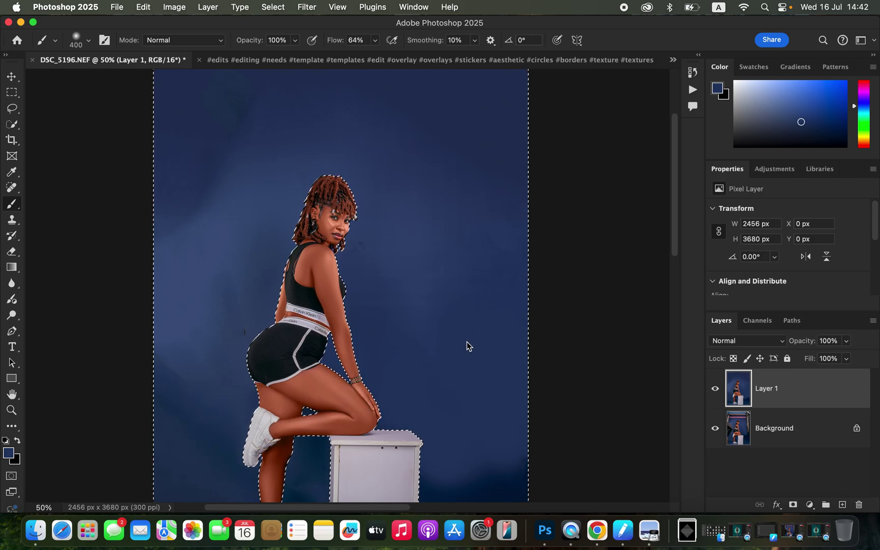
# - Paint the sampled blue over the dark backdrop right of the white box and between the box and her leg
pyautogui.scroll(-5, 466, 337)
pyautogui.press(']')
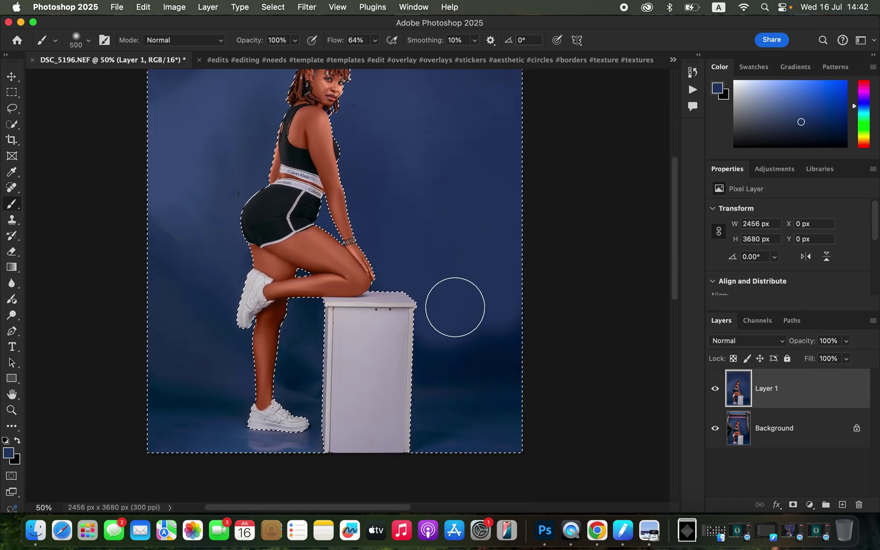
pyautogui.press(']')
pyautogui.keyDown('alt'); pyautogui.click(428, 319); pyautogui.keyUp('alt')
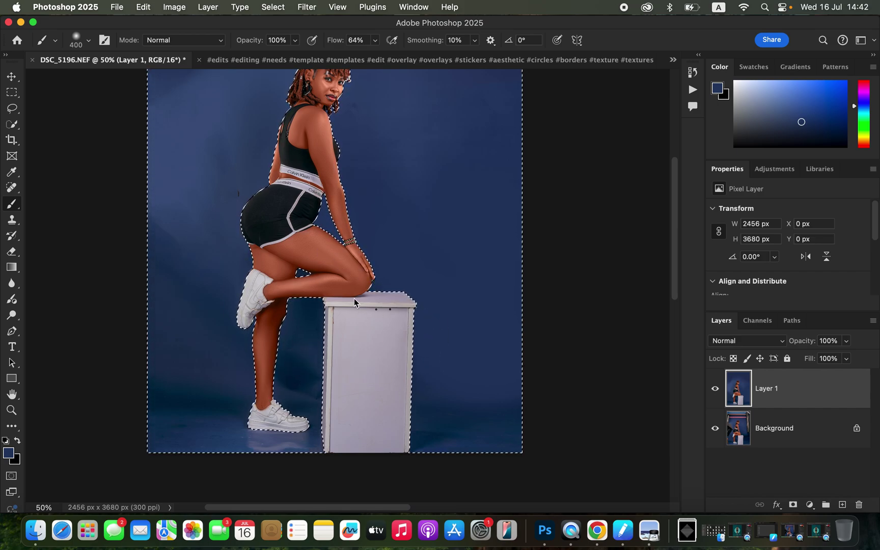
pyautogui.click(393, 275)
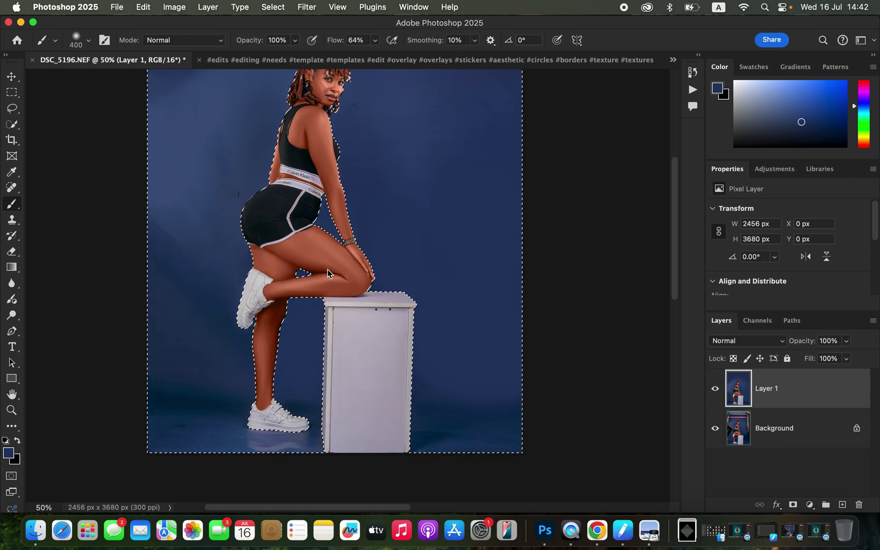
# - Sample the backdrop blue left of the woman and paint over the dark patches beside her hips, legs and back with the 400 px brush
pyautogui.keyDown('alt'); pyautogui.click(186, 193); pyautogui.keyUp('alt')
pyautogui.keyDown('alt'); pyautogui.click(186, 245); pyautogui.keyUp('alt')
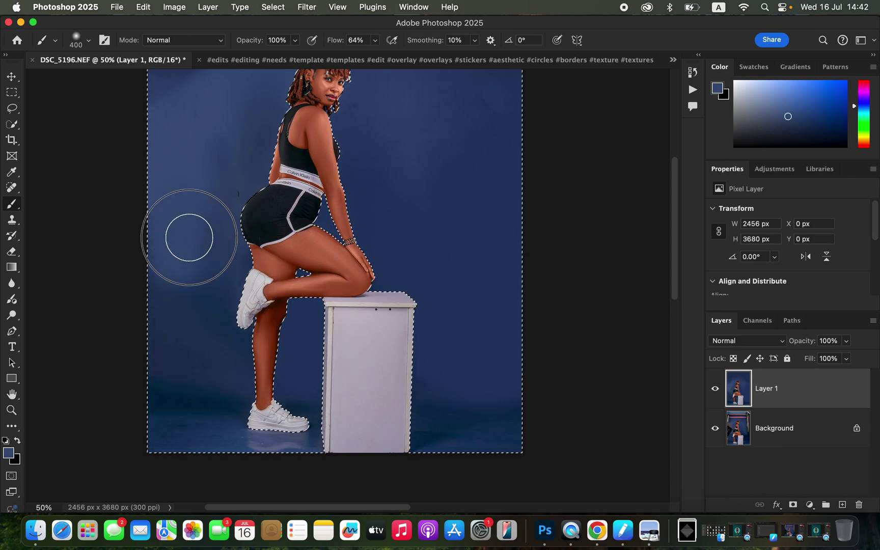
pyautogui.keyDown('alt'); pyautogui.click(238, 250); pyautogui.keyUp('alt')
pyautogui.keyDown('alt'); pyautogui.click(211, 275); pyautogui.keyUp('alt')
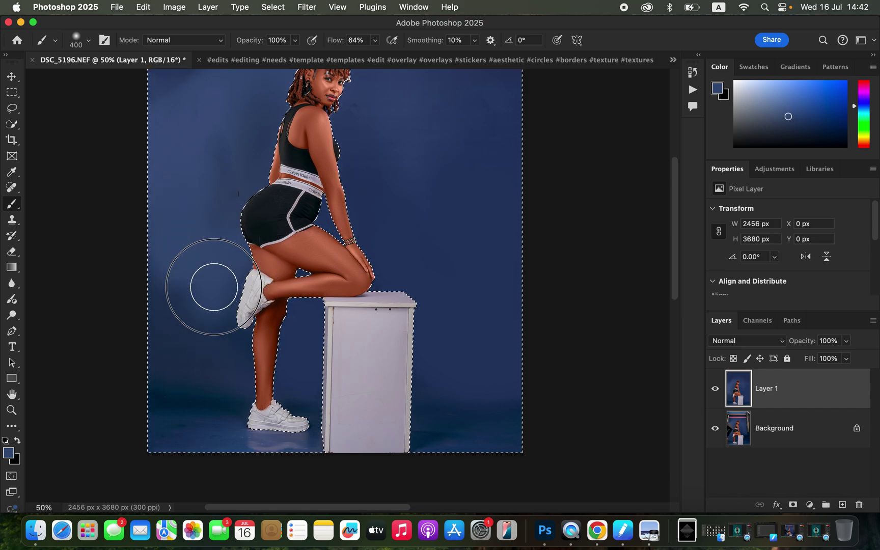
pyautogui.moveTo(220, 338)
pyautogui.mouseDown()
pyautogui.moveTo(194, 292)
pyautogui.moveTo(170, 282)
pyautogui.moveTo(167, 334)
pyautogui.moveTo(200, 355)
pyautogui.moveTo(193, 361)
pyautogui.moveTo(239, 365)
pyautogui.moveTo(156, 374)
pyautogui.moveTo(179, 367)
pyautogui.mouseUp()
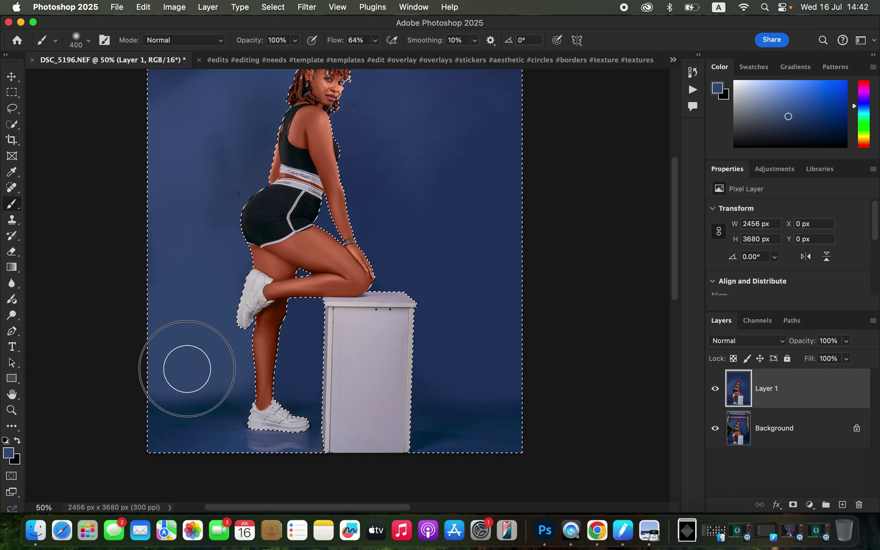
pyautogui.scroll(5, 432, 191)
pyautogui.hscroll(-2, 432, 191)
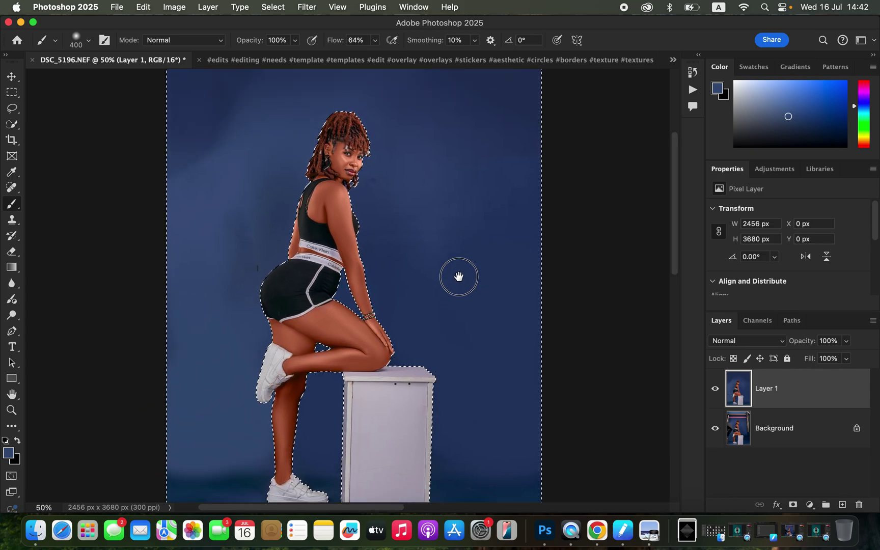
pyautogui.moveTo(302, 328)
pyautogui.mouseDown()
pyautogui.moveTo(250, 210)
pyautogui.moveTo(261, 298)
pyautogui.moveTo(264, 289)
pyautogui.mouseUp()
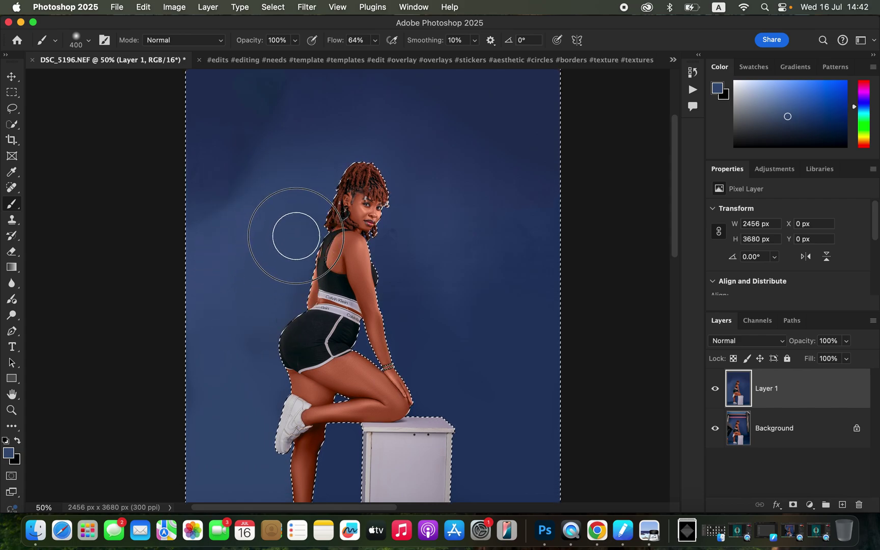
# - Enlarge the brush to 1100 px, sample the blue right of the woman and paint it over the backdrop above and around her head
pyautogui.press('super+minus')
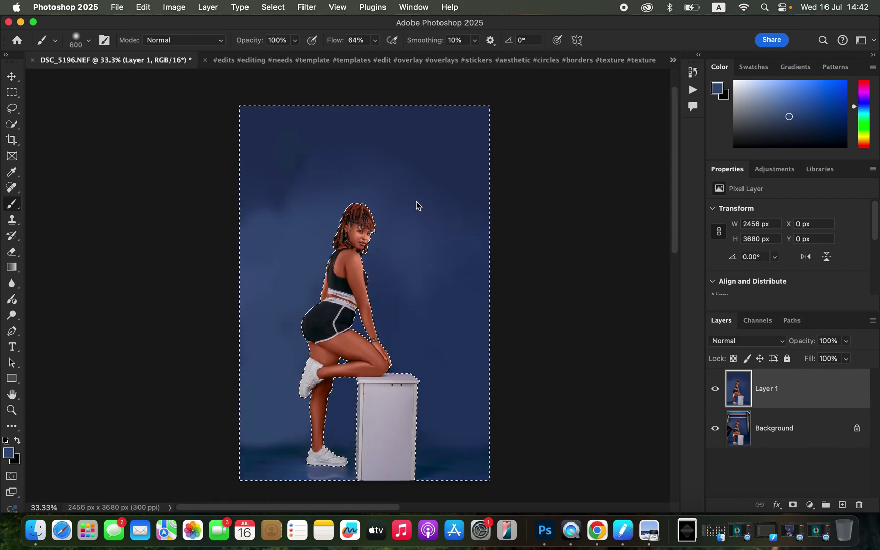
pyautogui.press(']')
pyautogui.press(']')
pyautogui.press(']')
pyautogui.press(']')
pyautogui.press(']')
pyautogui.press(']')
pyautogui.press(']')
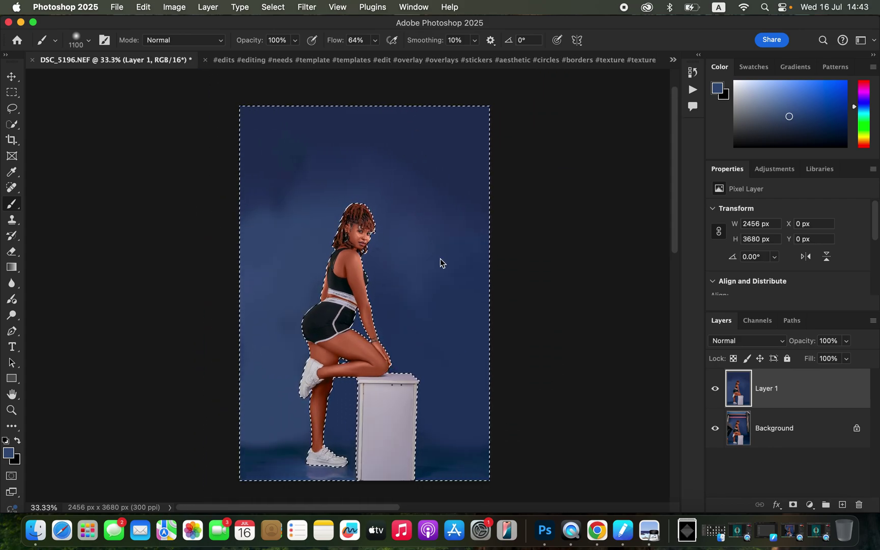
pyautogui.keyDown('alt'); pyautogui.click(445, 296); pyautogui.keyUp('alt')
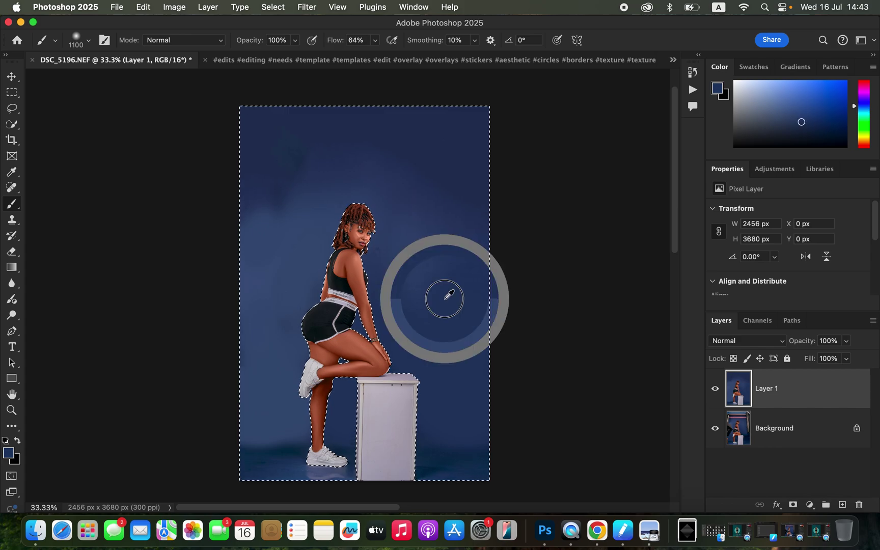
pyautogui.moveTo(427, 280)
pyautogui.mouseDown()
pyautogui.moveTo(416, 252)
pyautogui.moveTo(428, 206)
pyautogui.moveTo(440, 199)
pyautogui.moveTo(394, 155)
pyautogui.mouseUp()
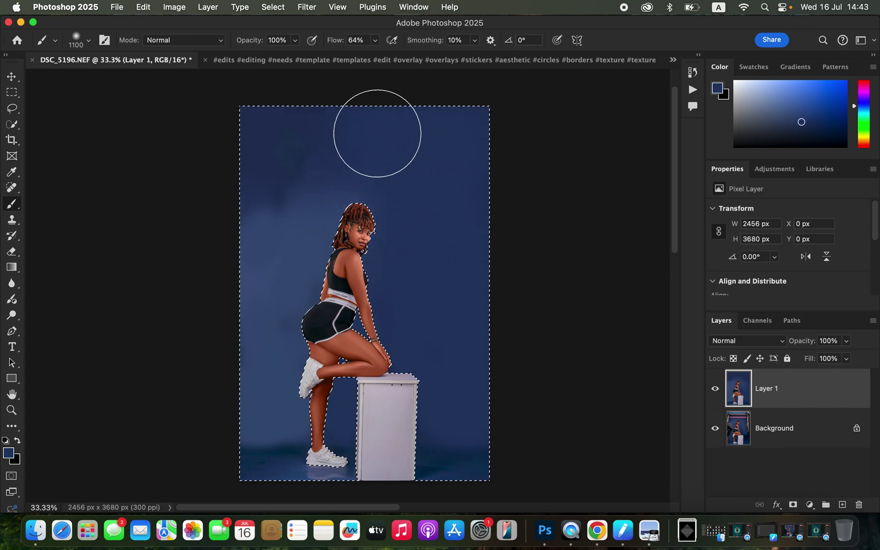
pyautogui.moveTo(386, 216)
pyautogui.mouseDown()
pyautogui.moveTo(403, 243)
pyautogui.moveTo(306, 248)
pyautogui.mouseUp()
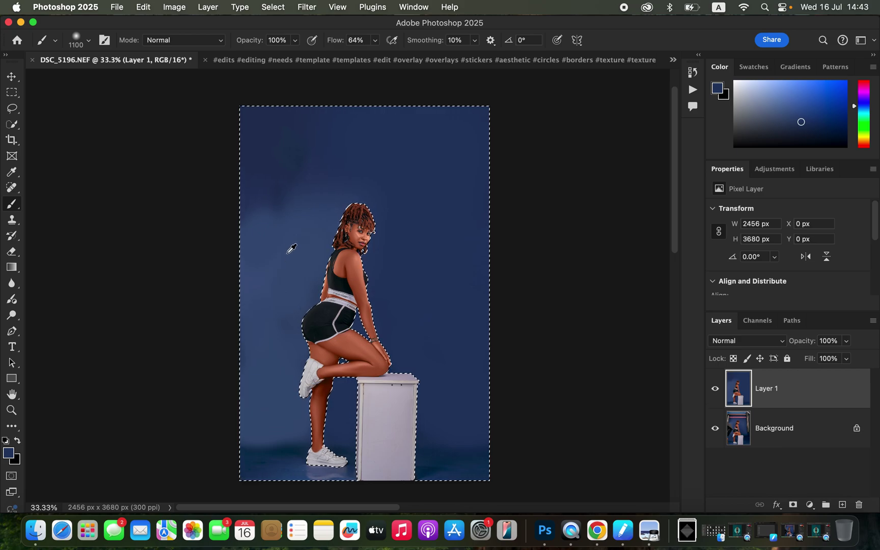
# - Resample the blue right of the woman, paint the backdrop's left side and upper-left corner evenly, and reduce the brush to 800 px
pyautogui.keyDown('alt'); pyautogui.click(392, 281); pyautogui.keyUp('alt')
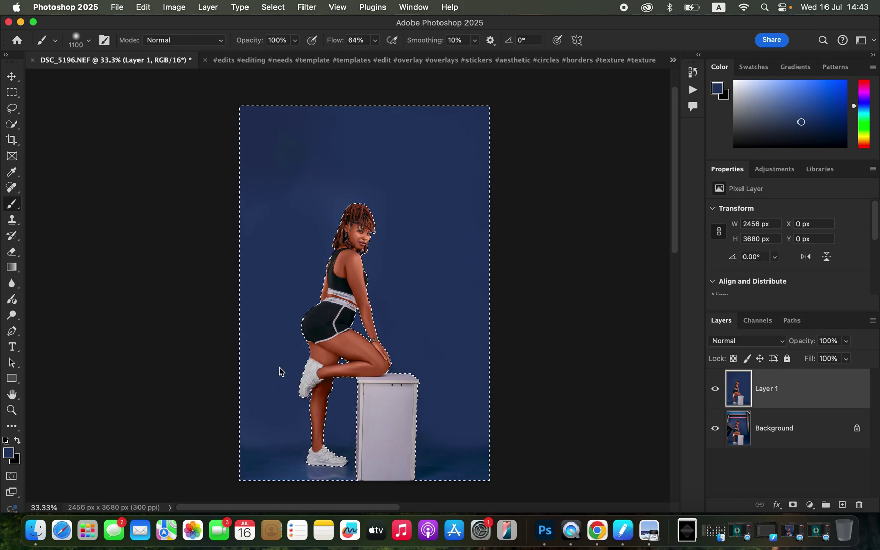
pyautogui.moveTo(269, 222); pyautogui.dragTo(284, 140)
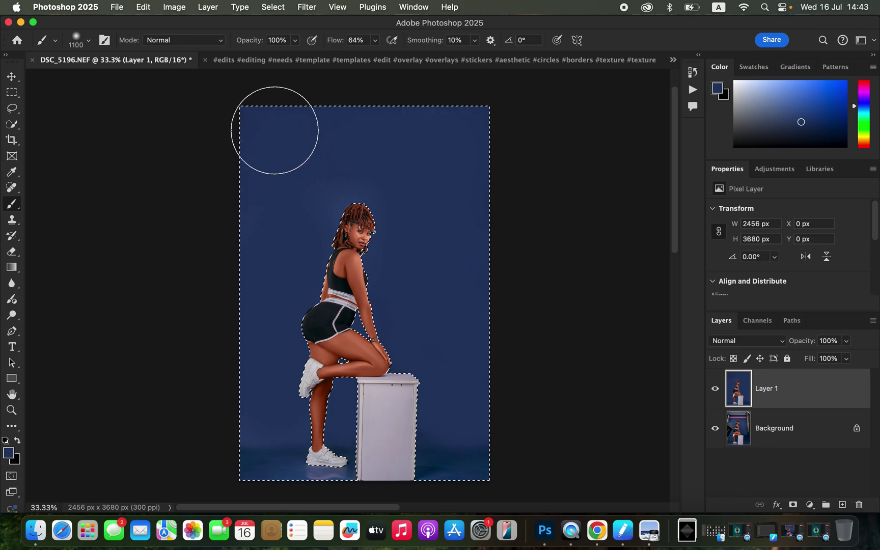
pyautogui.press('[')
pyautogui.press('[')
pyautogui.press('[')
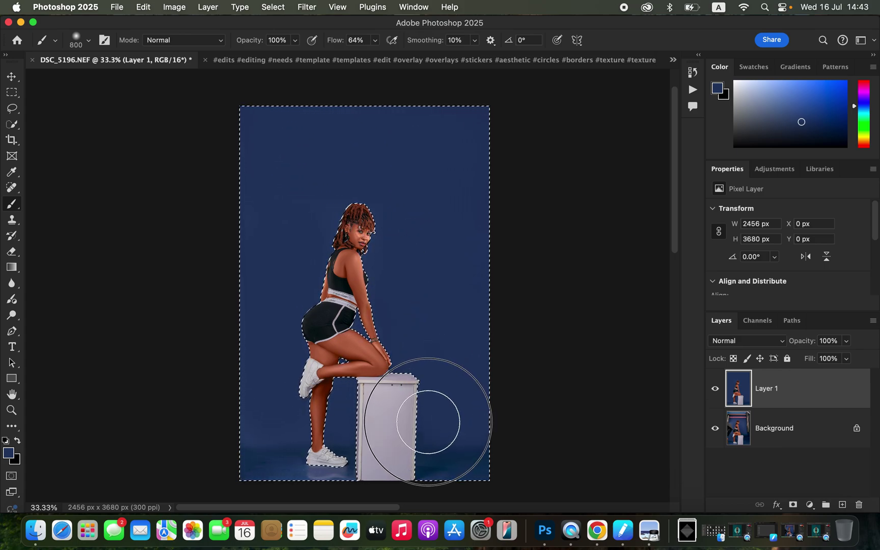
# - Switch to the Mixer Brush, enlarge it to 90 px and clean the sampled blue off the brush
pyautogui.rightClick(11, 204)
pyautogui.click(71, 236)
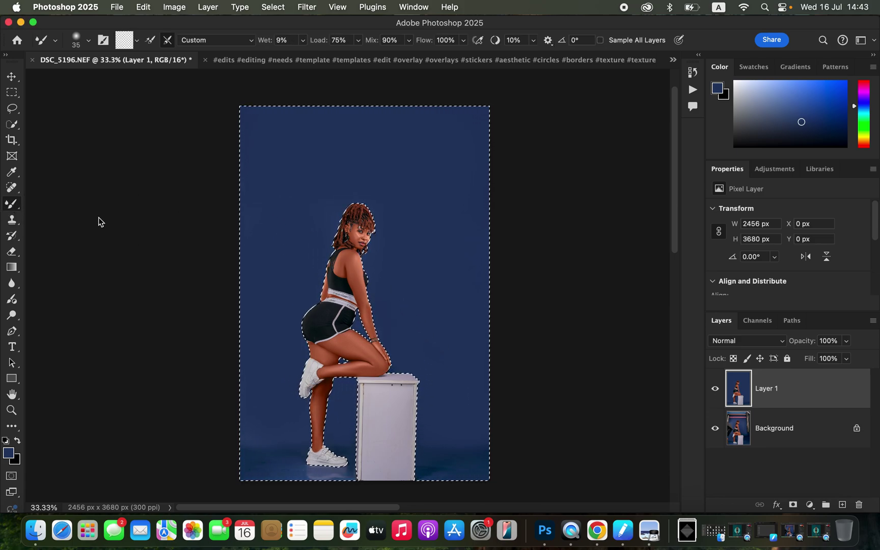
pyautogui.keyDown('alt'); pyautogui.click(252, 165); pyautogui.keyUp('alt')
pyautogui.press(']')
pyautogui.press(']')
pyautogui.press(']')
pyautogui.press(']')
pyautogui.press(']')
pyautogui.press(']')
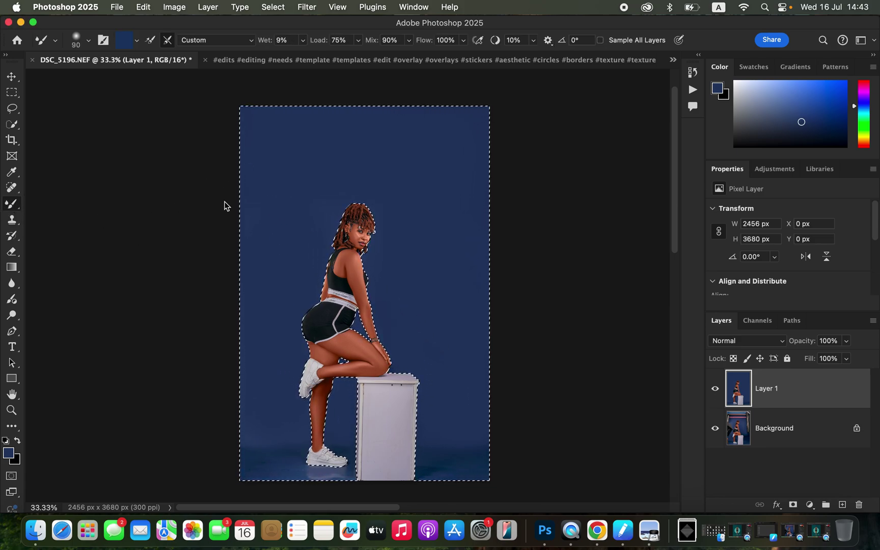
pyautogui.click(137, 40)
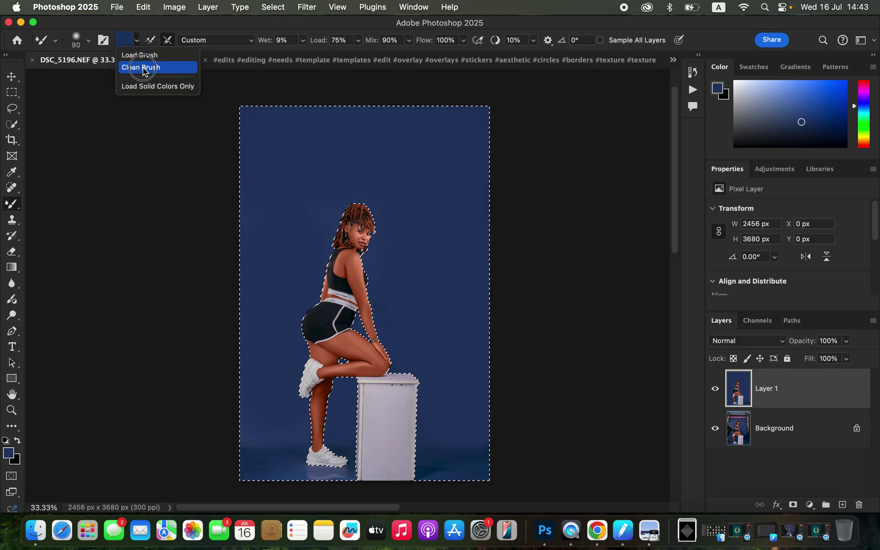
pyautogui.click(143, 67)
pyautogui.click(168, 40)
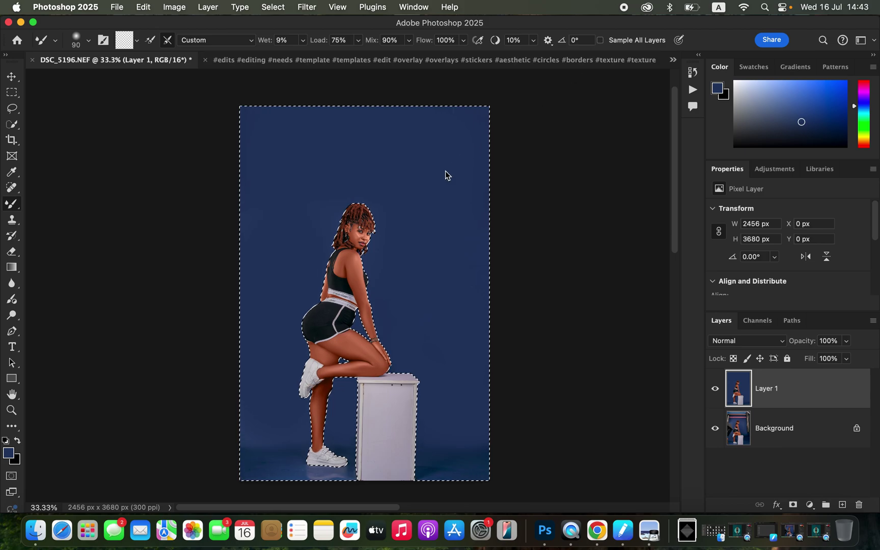
# - Enlarge the Mixer Brush to 600 px and blend the uneven blue tones in the upper backdrop
pyautogui.press(']')
pyautogui.press(']')
pyautogui.press(']')
pyautogui.press(']')
pyautogui.press(']')
pyautogui.press(']')
pyautogui.press(']')
pyautogui.press(']')
pyautogui.press(']')
pyautogui.press(']')
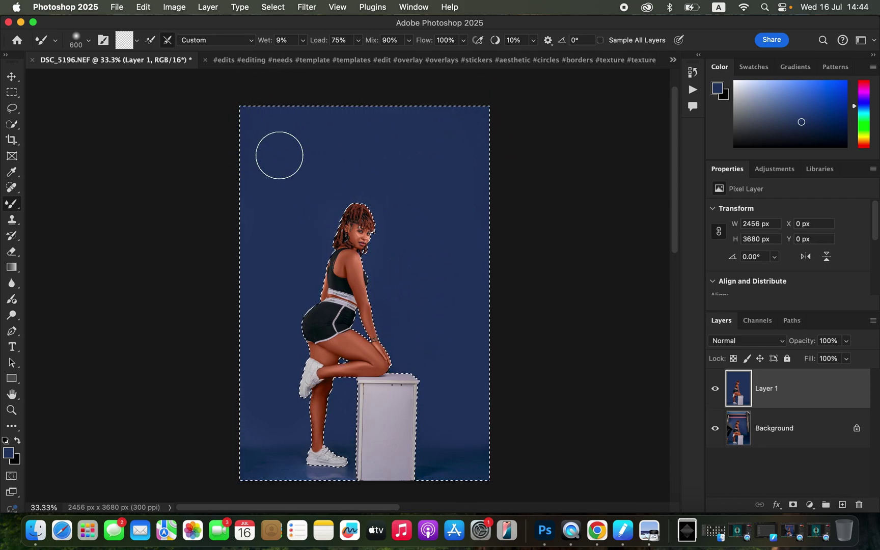
# - Blend the backdrop right of the woman with the Mixer Brush reduced to 175 px, and deselect the background
pyautogui.press('super+equal')
pyautogui.moveTo(508, 273); pyautogui.dragTo(471, 136)
pyautogui.press('[')
pyautogui.press('[')
pyautogui.press('[')
pyautogui.press('[')
pyautogui.press('[')
pyautogui.press('[')
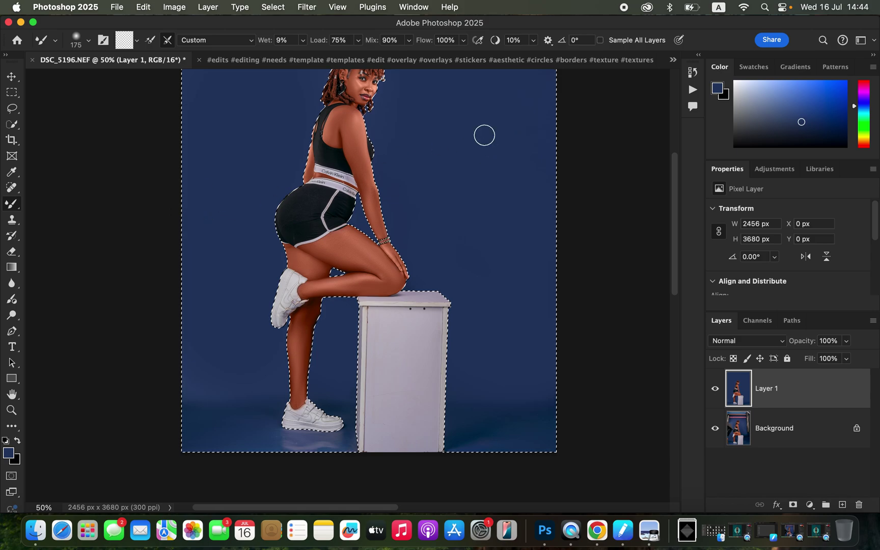
pyautogui.press('super+minus')
pyautogui.press('super+minus')
pyautogui.press('super+equal')
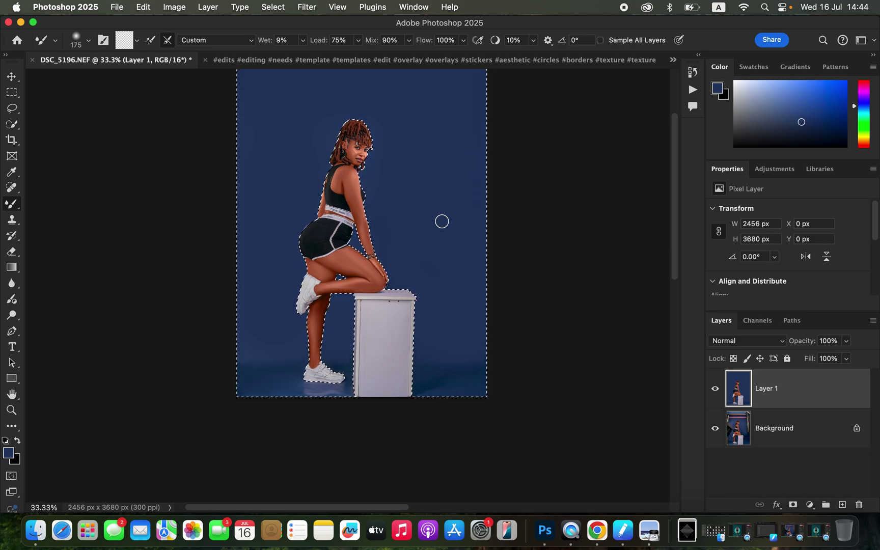
pyautogui.press('super+d')
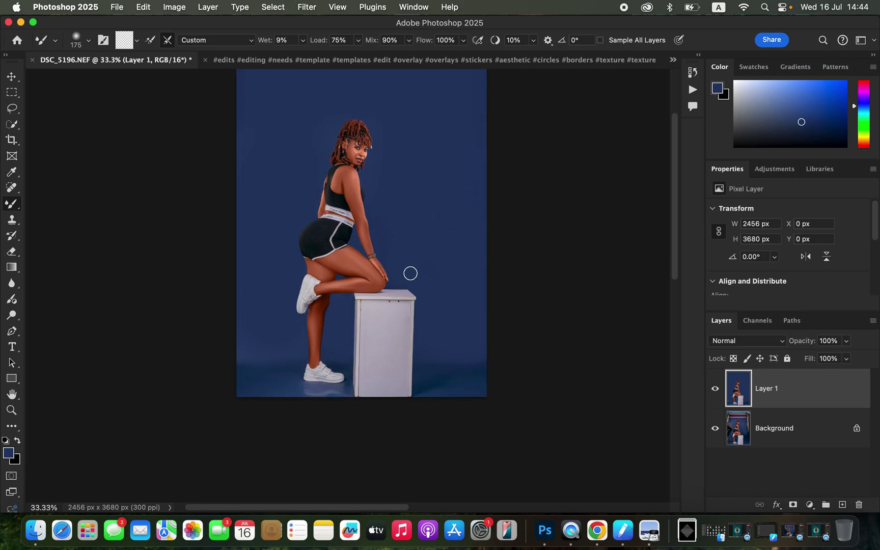
# - Compare Layer 1 with the original photo and blend the upper-left backdrop with the Mixer Brush at 500 px
pyautogui.scroll(1, 410, 274)
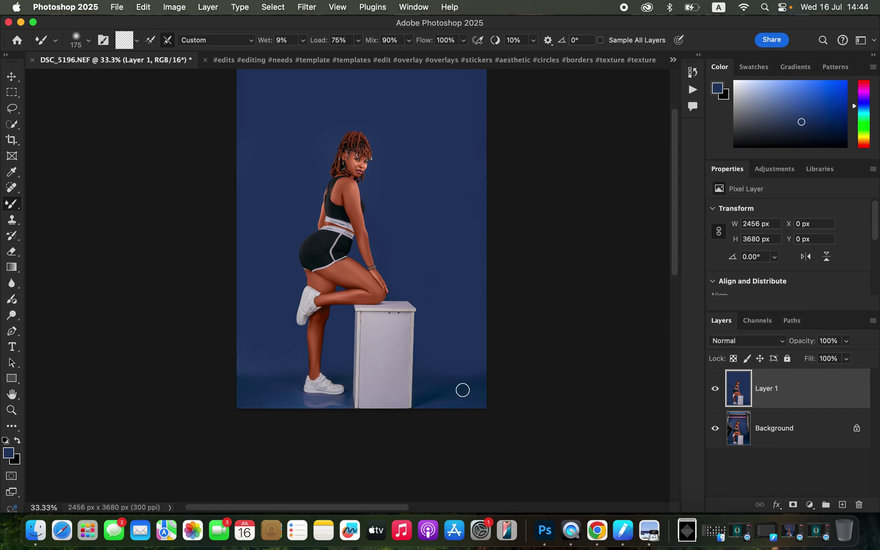
pyautogui.click(714, 389)
pyautogui.click(714, 389)
pyautogui.click(714, 390)
pyautogui.click(715, 389)
pyautogui.scroll(5, 440, 304)
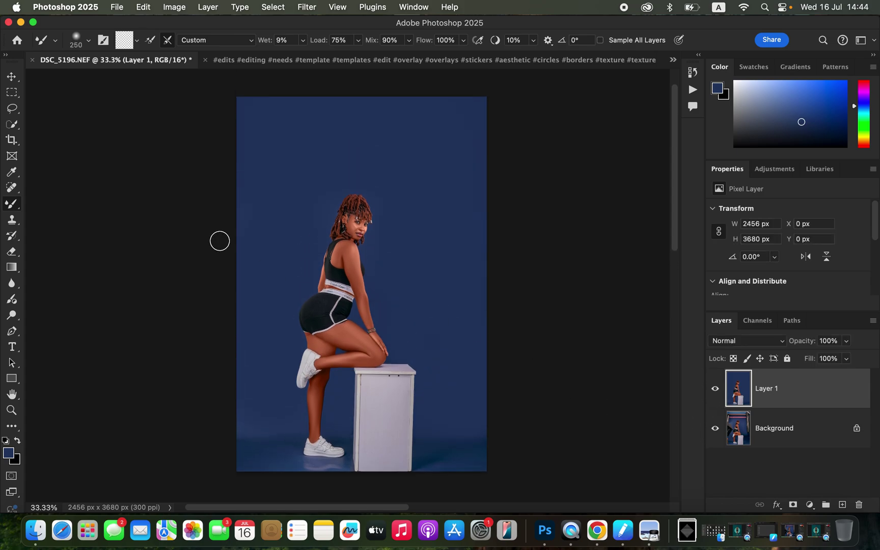
pyautogui.moveTo(281, 161)
pyautogui.mouseDown()
pyautogui.moveTo(247, 153)
pyautogui.moveTo(249, 132)
pyautogui.moveTo(268, 128)
pyautogui.mouseUp()
# - Open the Camera Raw Filter on Layer 1 and set the Blues luminance to -25 in the Color Mixer
pyautogui.click(307, 7)
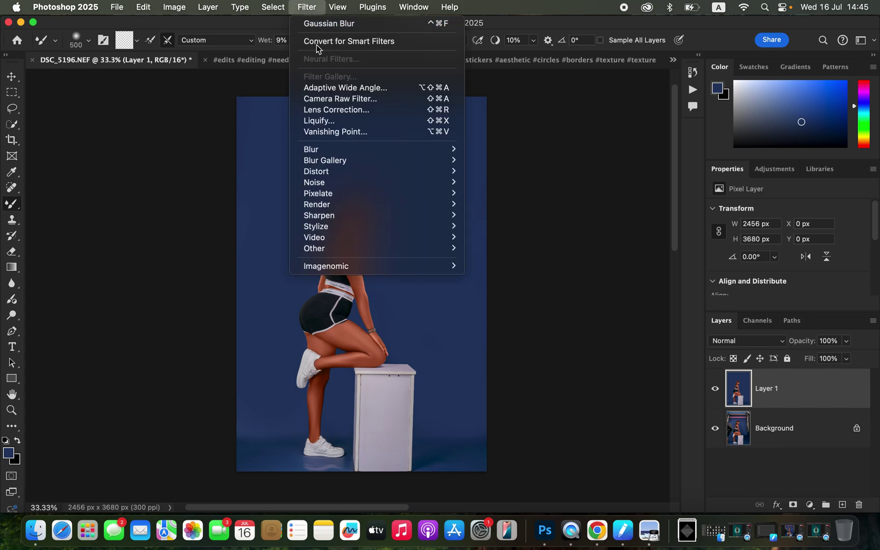
pyautogui.click(343, 99)
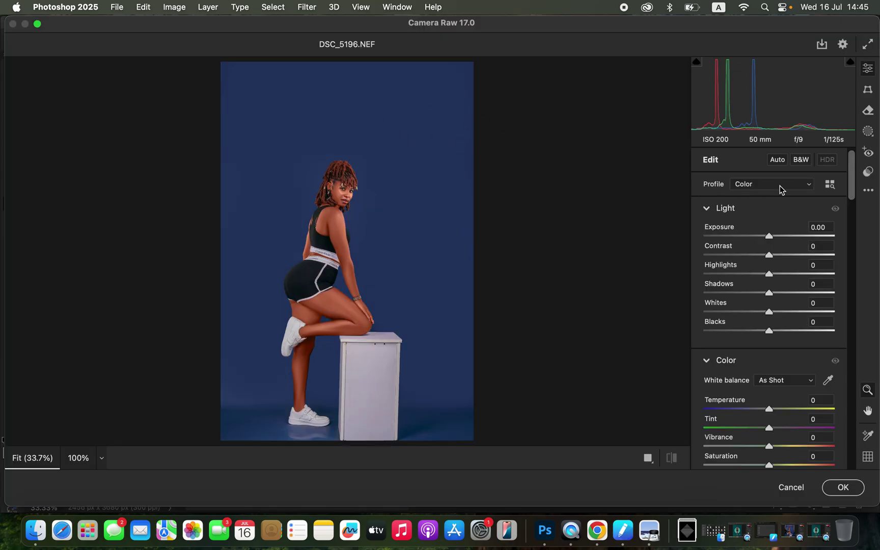
pyautogui.moveTo(853, 195); pyautogui.dragTo(867, 312)
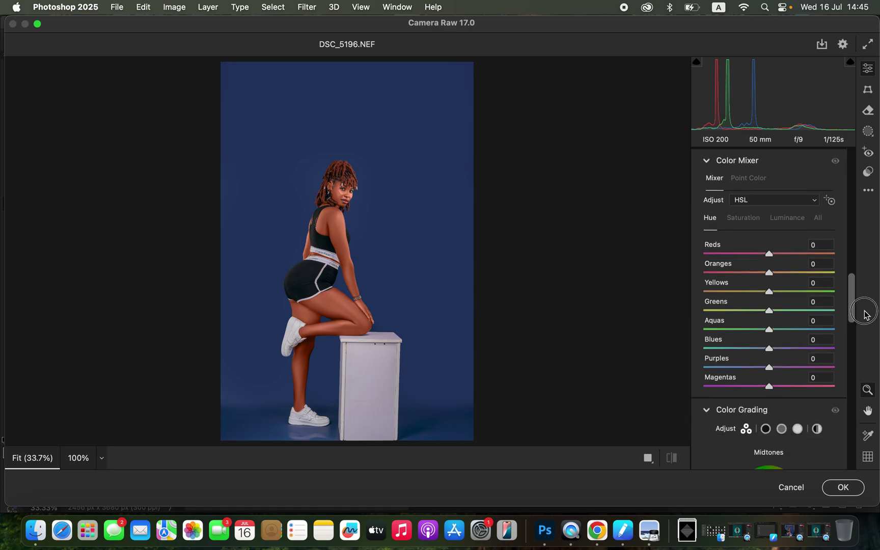
pyautogui.click(711, 223)
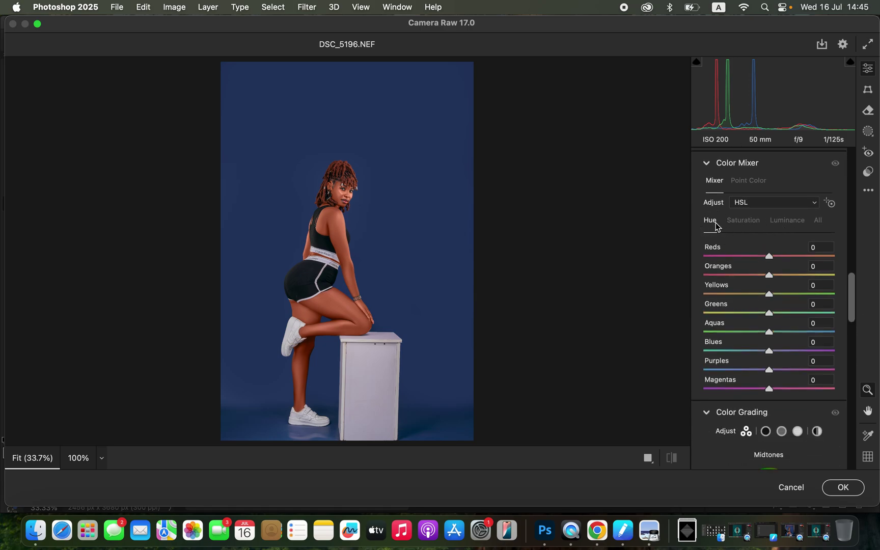
pyautogui.click(748, 226)
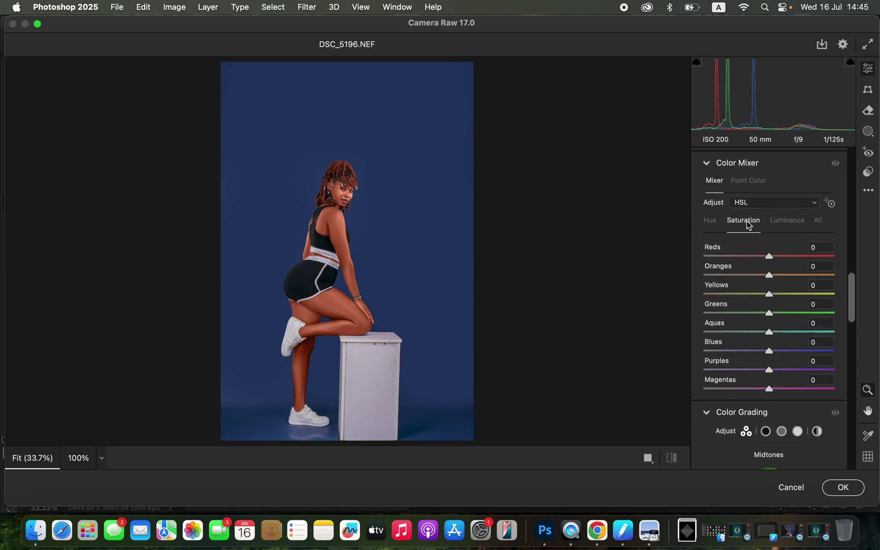
pyautogui.click(791, 223)
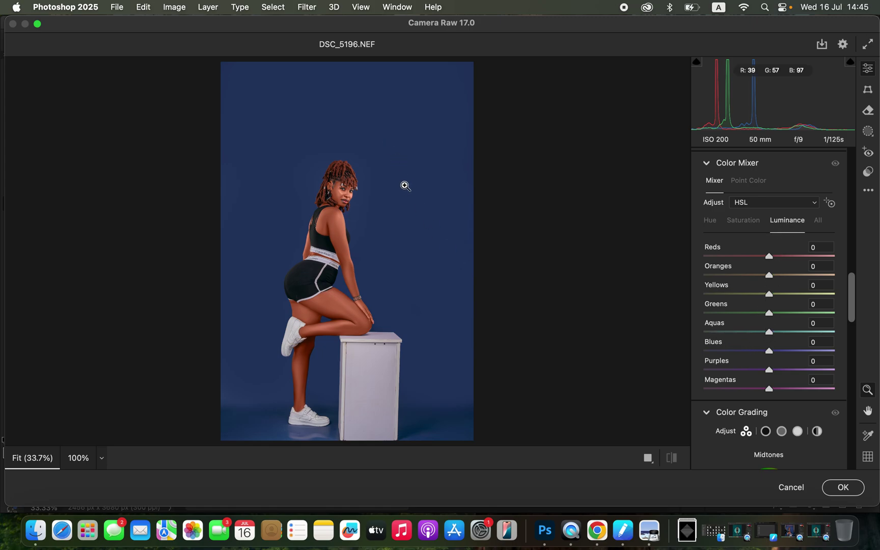
pyautogui.moveTo(769, 354); pyautogui.dragTo(755, 353)
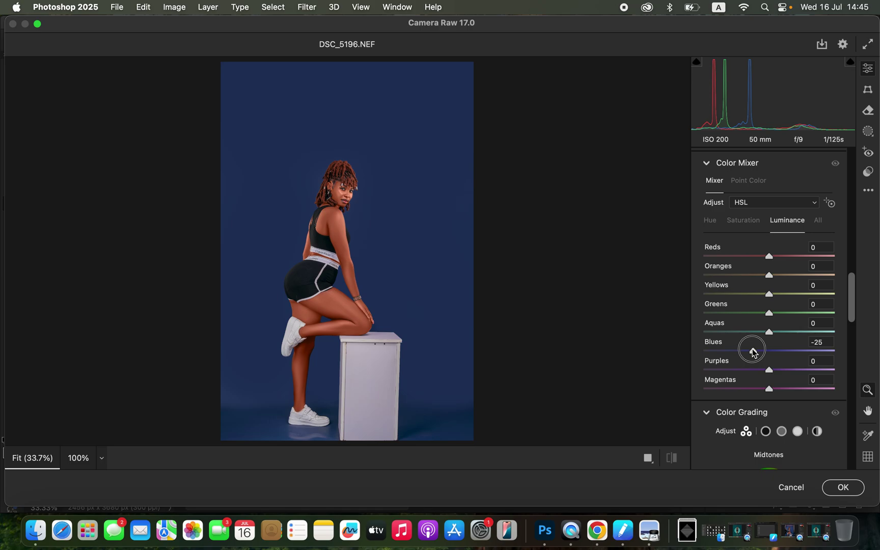
# - Set the Blues hue to -40 in the Color Mixer to turn the backdrop teal
pyautogui.click(711, 222)
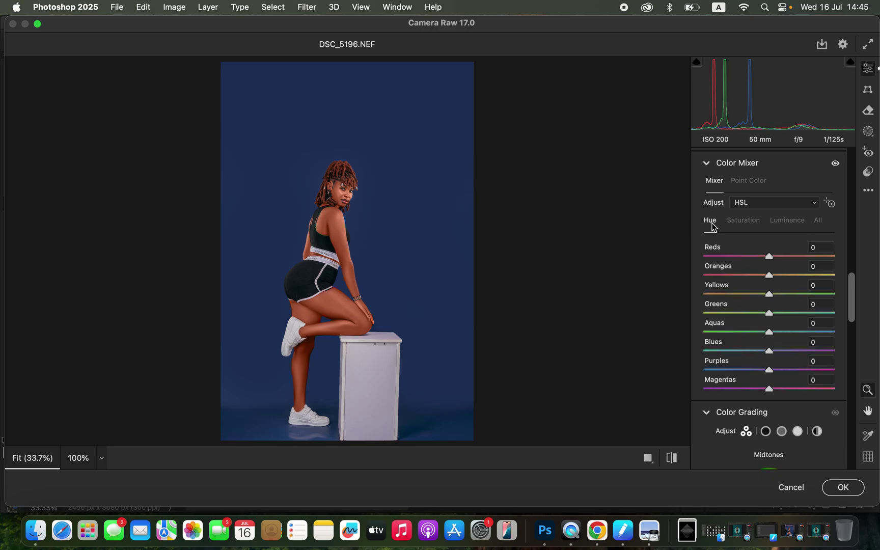
pyautogui.moveTo(763, 354); pyautogui.dragTo(749, 351)
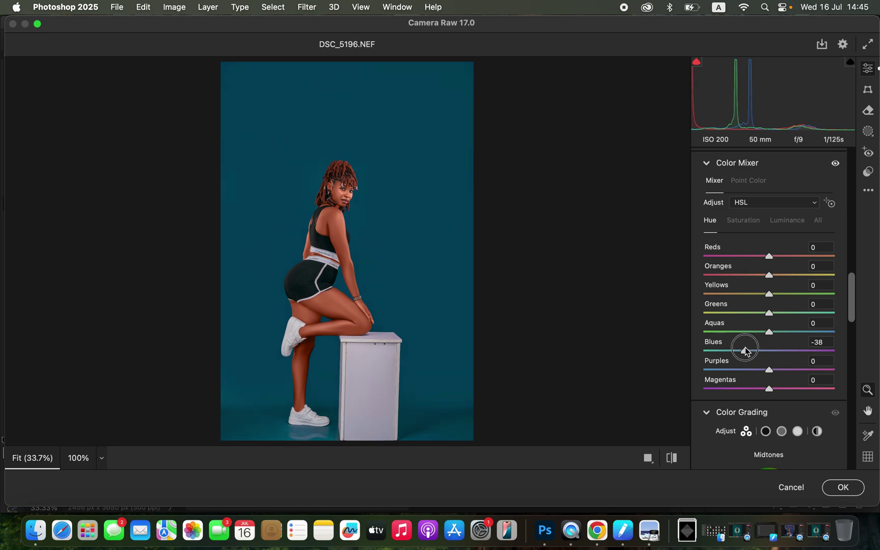
pyautogui.moveTo(743, 350); pyautogui.dragTo(744, 351)
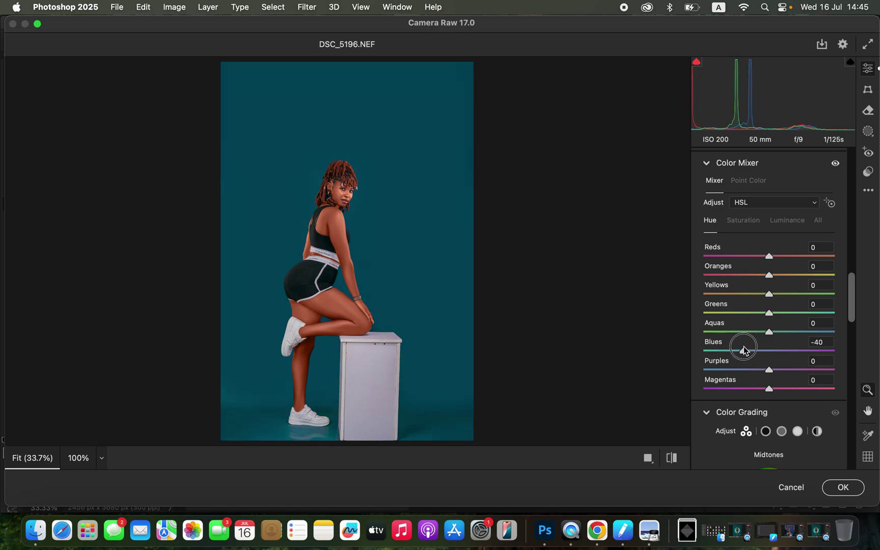
# - Set the Blues luminance to -66 in the Color Mixer and compare the before and after views
pyautogui.click(752, 223)
pyautogui.moveTo(774, 350); pyautogui.dragTo(726, 351)
pyautogui.click(787, 222)
pyautogui.click(672, 458)
pyautogui.click(672, 458)
pyautogui.click(673, 460)
pyautogui.click(676, 461)
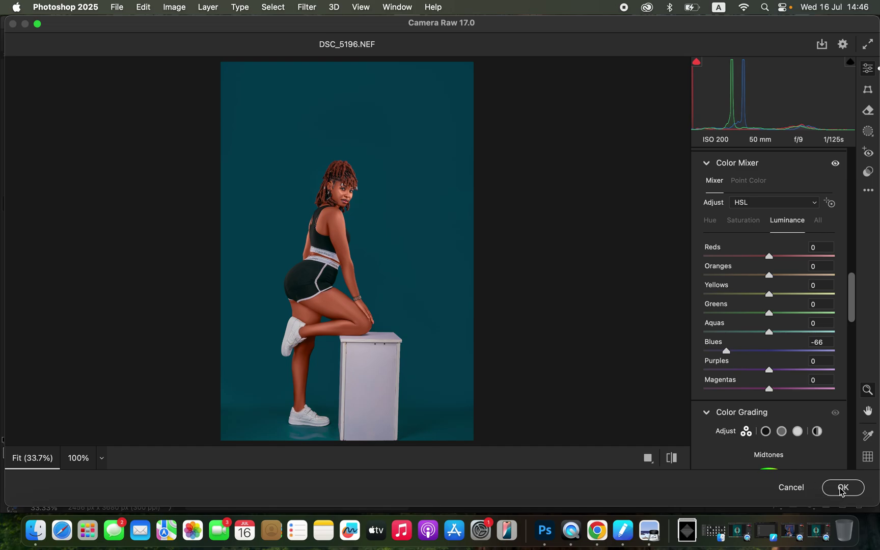
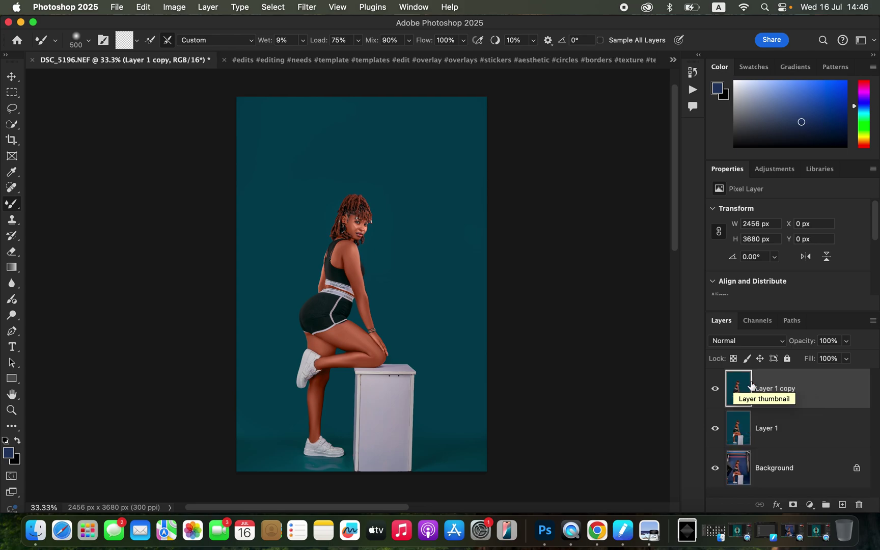
# - Select the woman with Select Subject, add the white box to the selection, and copy both from Layer 1 copy onto a new layer
pyautogui.click(281, 9)
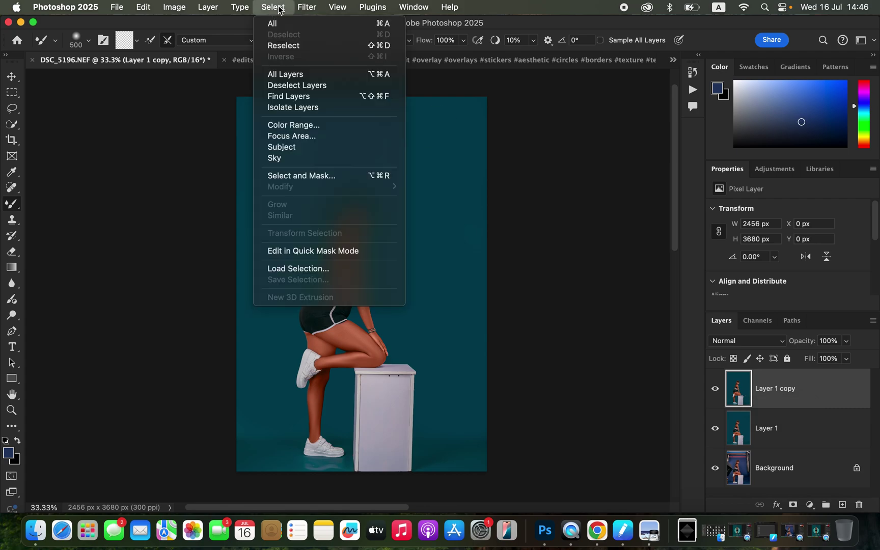
pyautogui.click(307, 147)
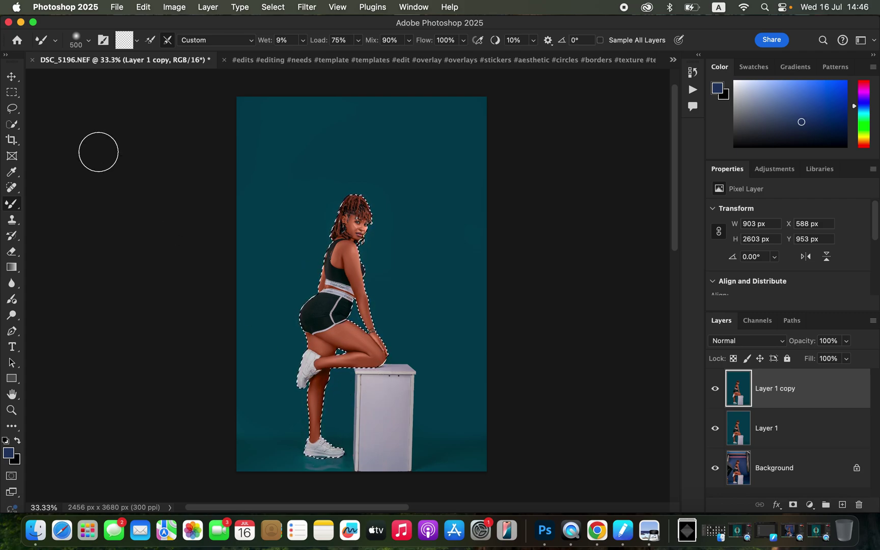
pyautogui.click(14, 125)
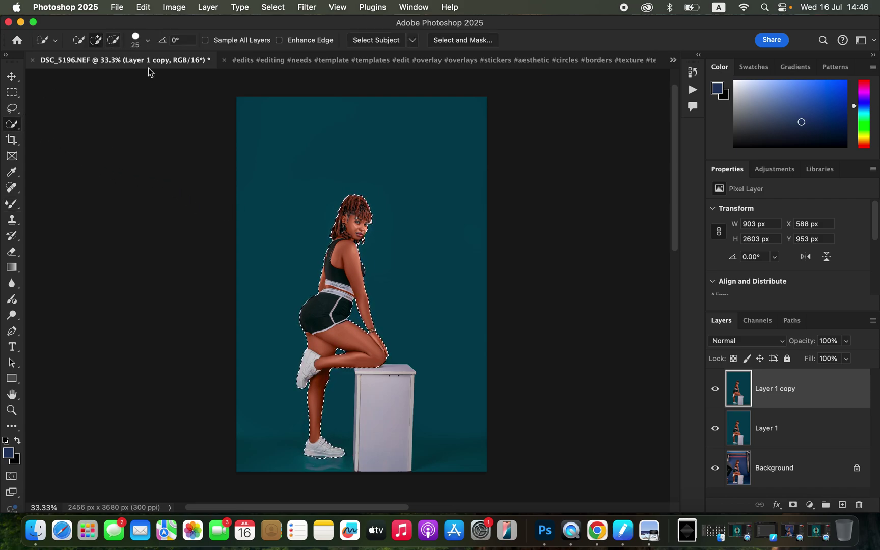
pyautogui.click(390, 377)
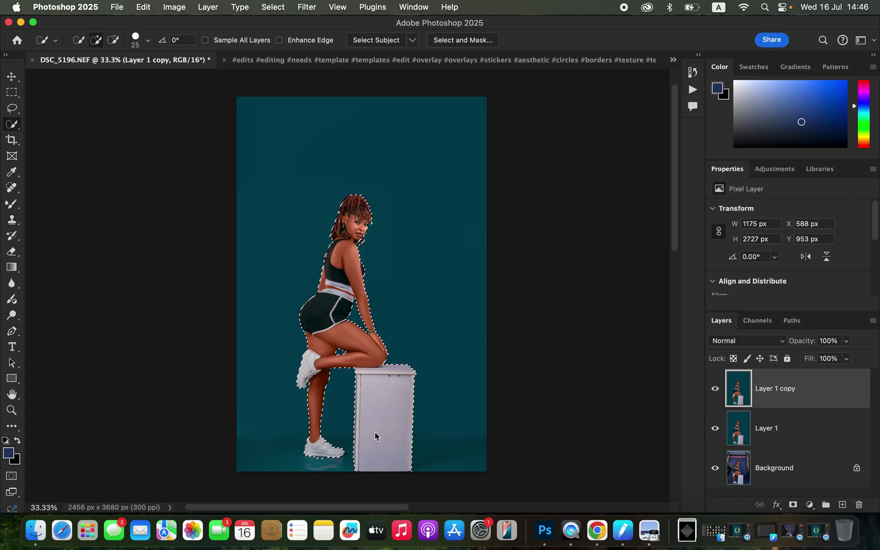
pyautogui.click(114, 40)
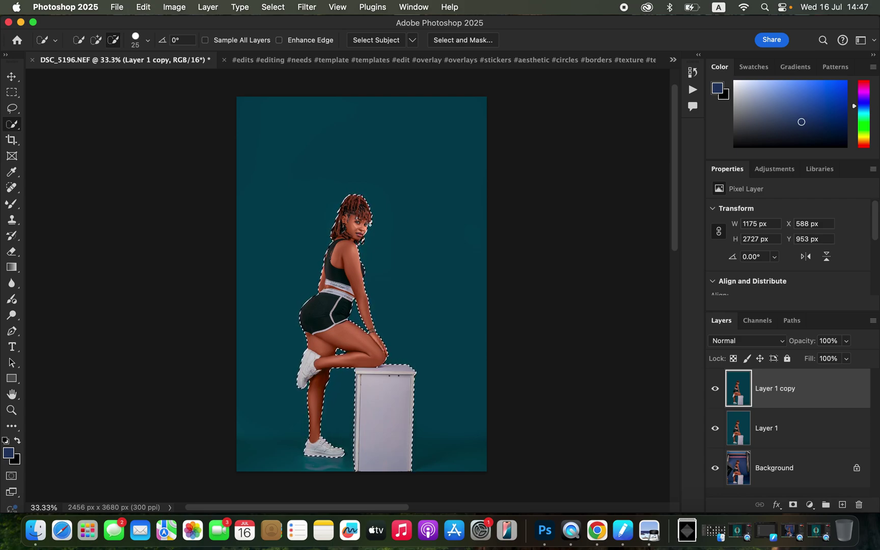
pyautogui.press('super+j')
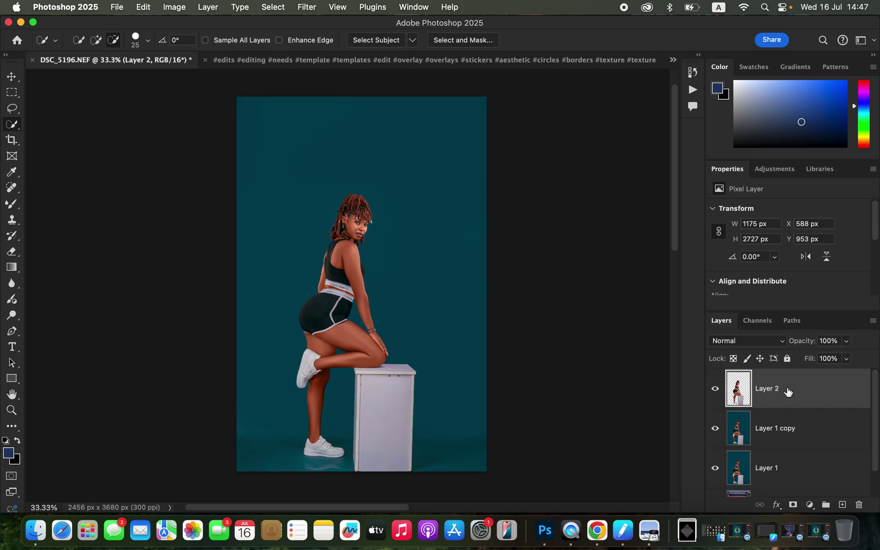
# - Copy a rectangular selection of about 402 x 452 px around the striped diamond in the overlay image and paste it above Layer 1 copy
pyautogui.click(775, 432)
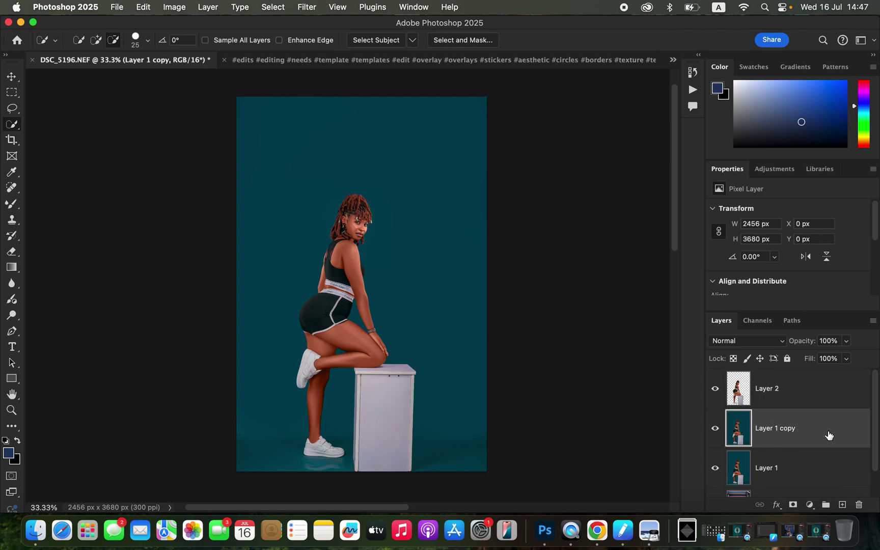
pyautogui.click(392, 64)
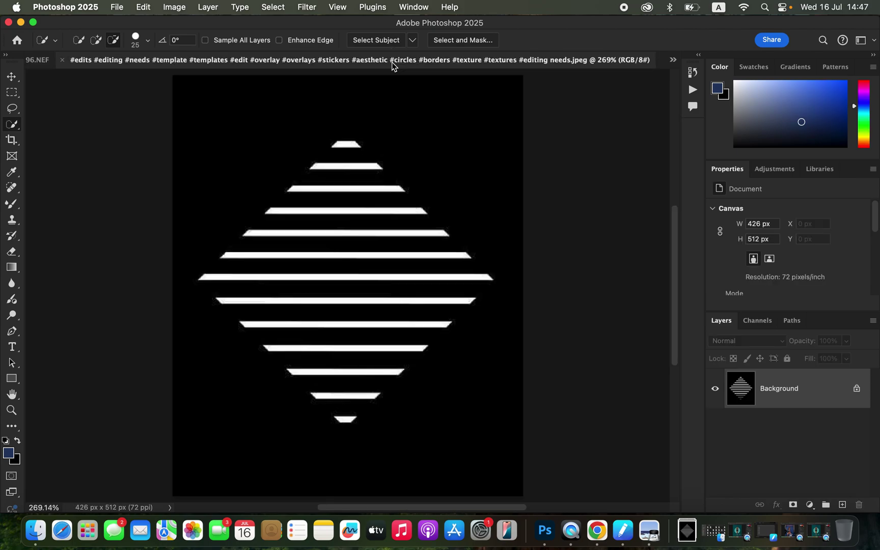
pyautogui.click(13, 93)
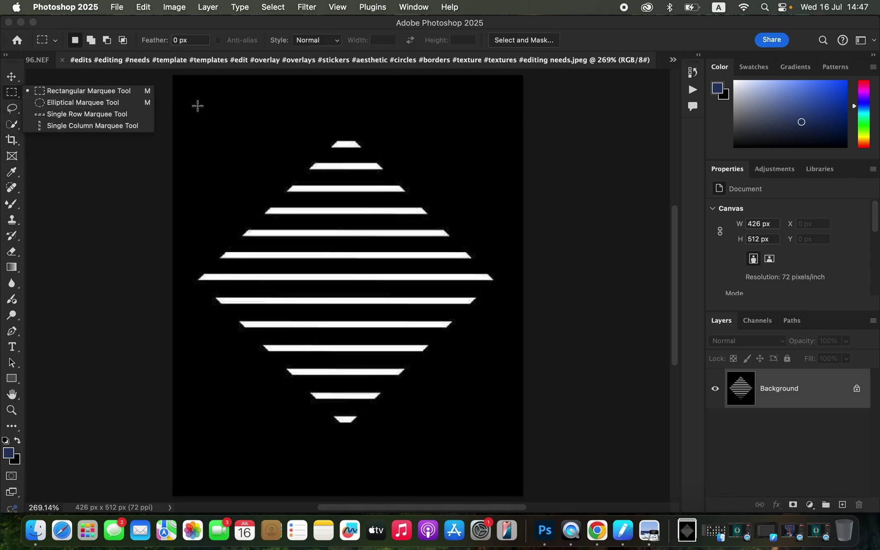
pyautogui.click(92, 91)
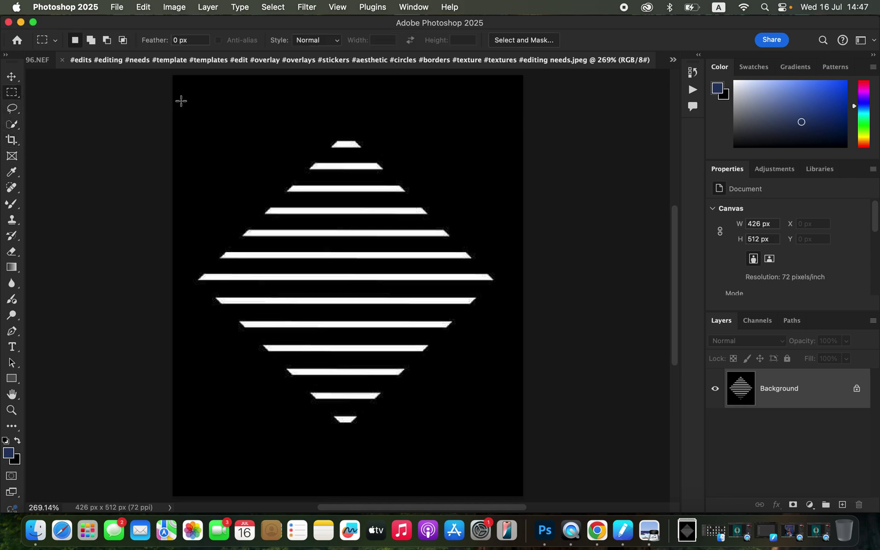
pyautogui.moveTo(179, 101); pyautogui.dragTo(510, 469)
pyautogui.click(39, 61)
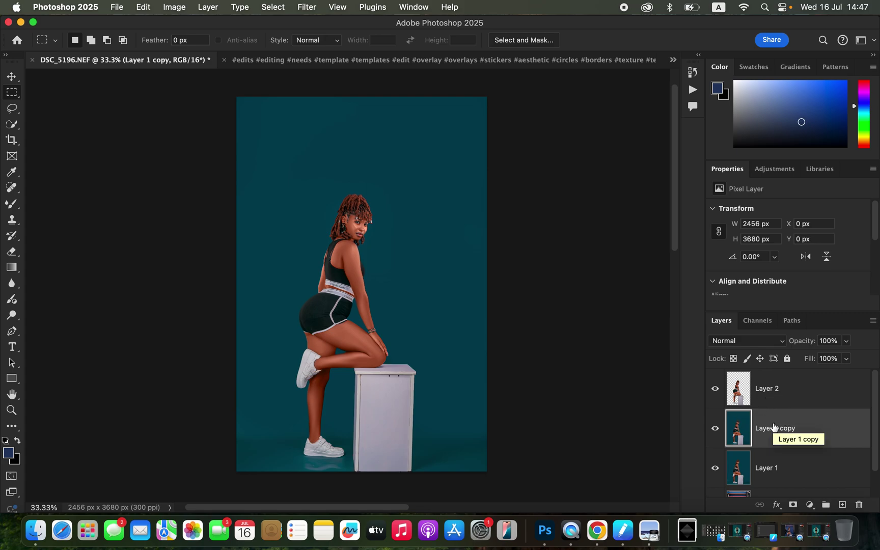
pyautogui.press('super+v')
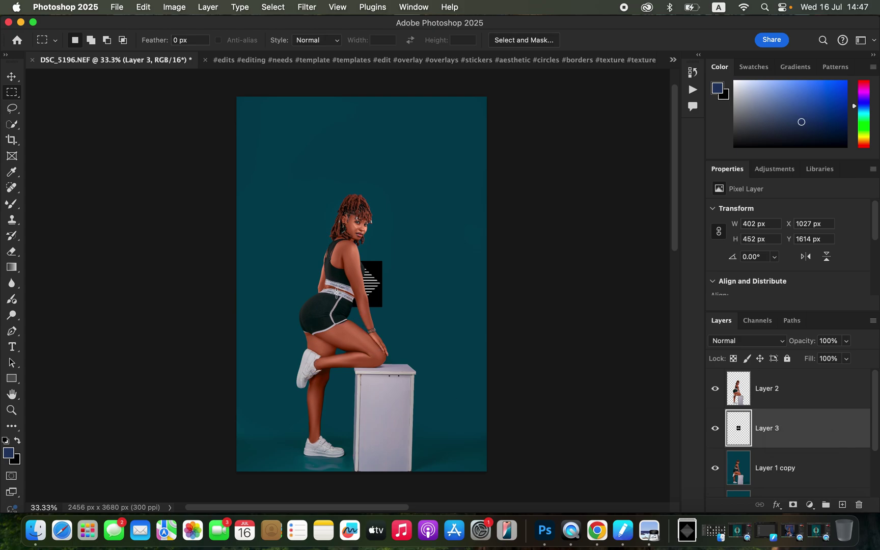
# - Scale the pasted stripe overlay to about 611% and place it behind the woman, spanning nearly the full photo width
pyautogui.press('super+t')
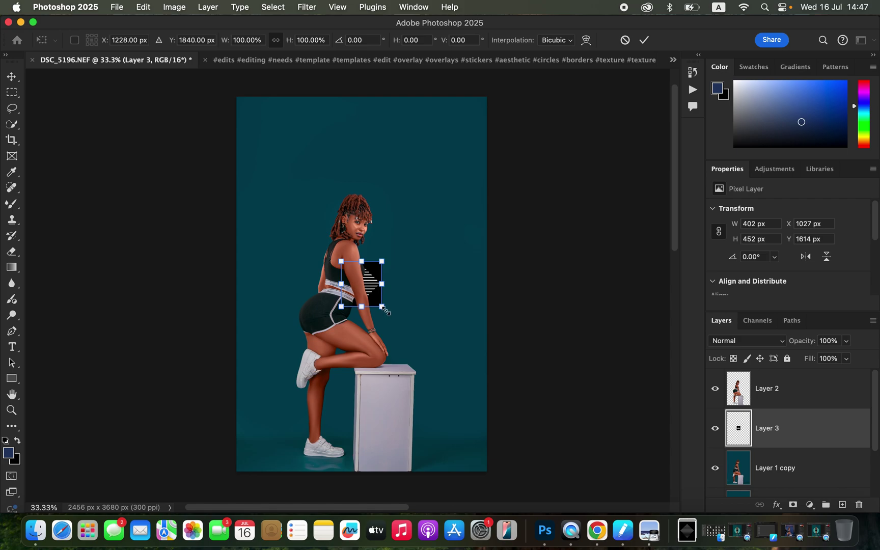
pyautogui.moveTo(382, 307); pyautogui.dragTo(472, 429)
pyautogui.moveTo(416, 318); pyautogui.dragTo(405, 321)
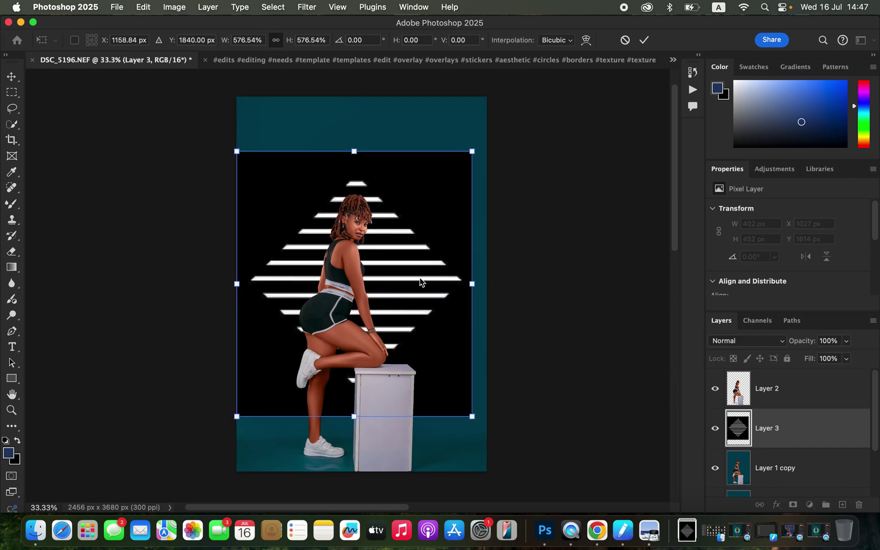
pyautogui.moveTo(472, 152); pyautogui.dragTo(479, 142)
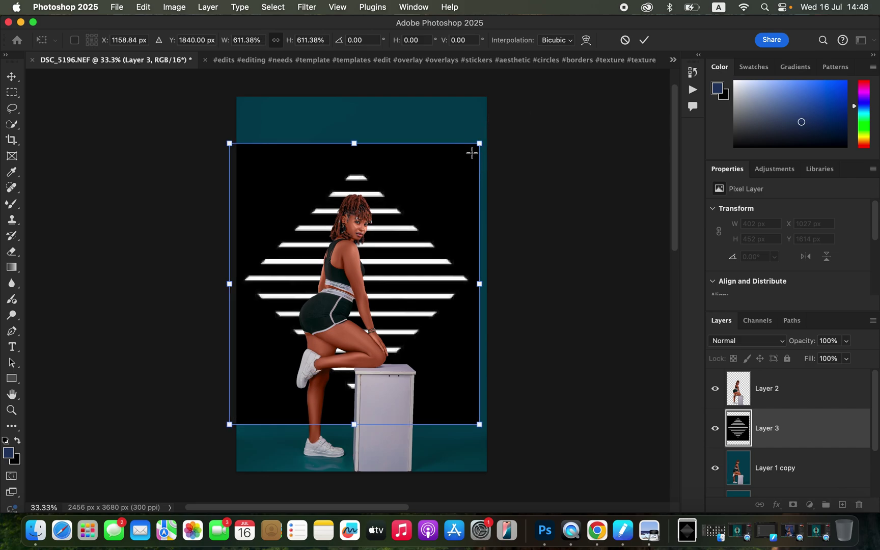
pyautogui.press('Return')
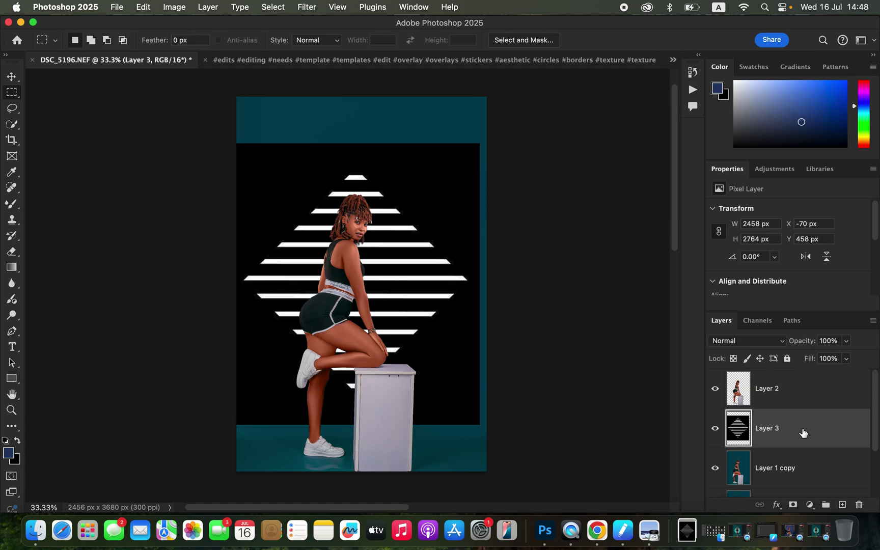
# - Convert Layer 3 to a smart object and set its blend mode to Screen
pyautogui.rightClick(803, 432)
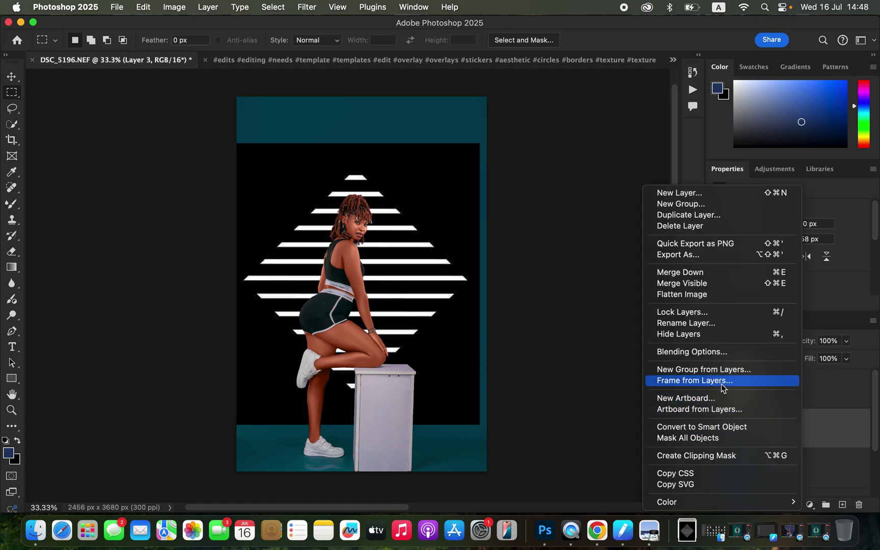
pyautogui.click(712, 427)
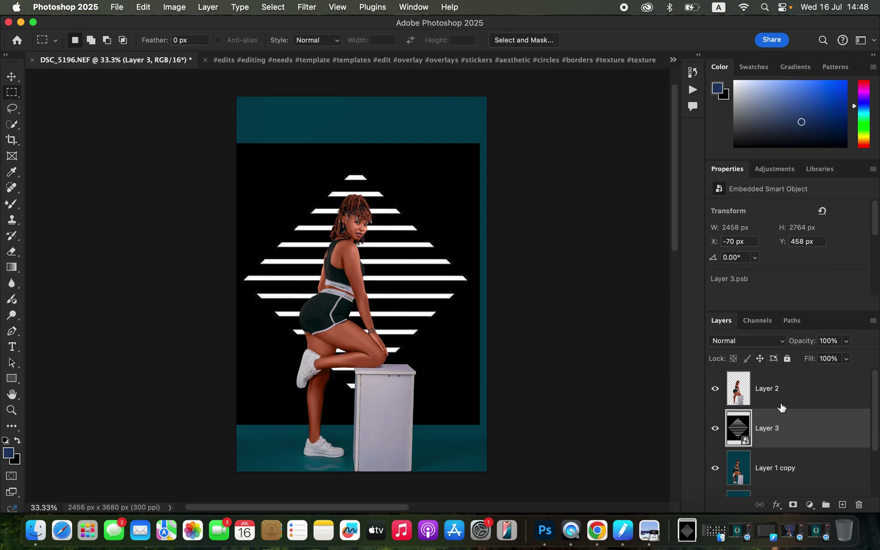
pyautogui.click(748, 341)
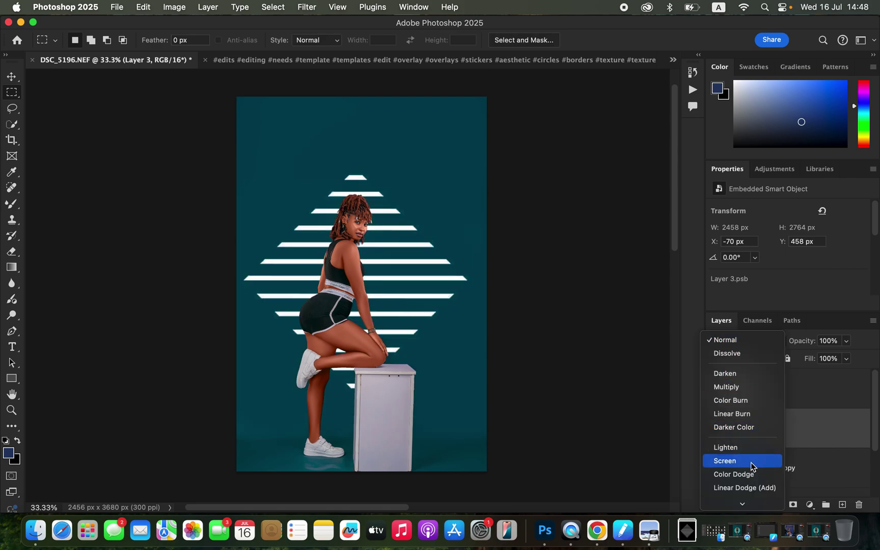
pyautogui.click(751, 461)
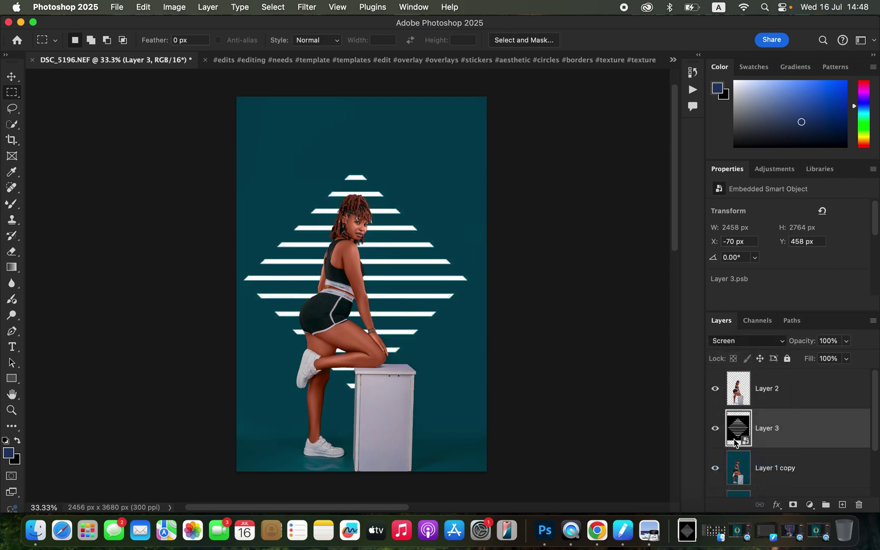
# - Apply a Gaussian Blur with a radius of 19.0 pixels to the stripes on Layer 3
pyautogui.click(308, 8)
pyautogui.moveTo(337, 162)
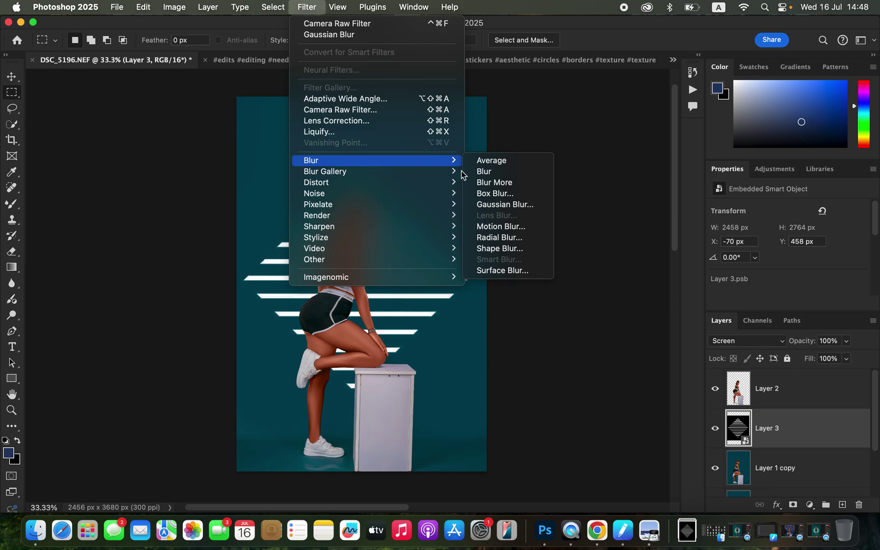
pyautogui.click(513, 206)
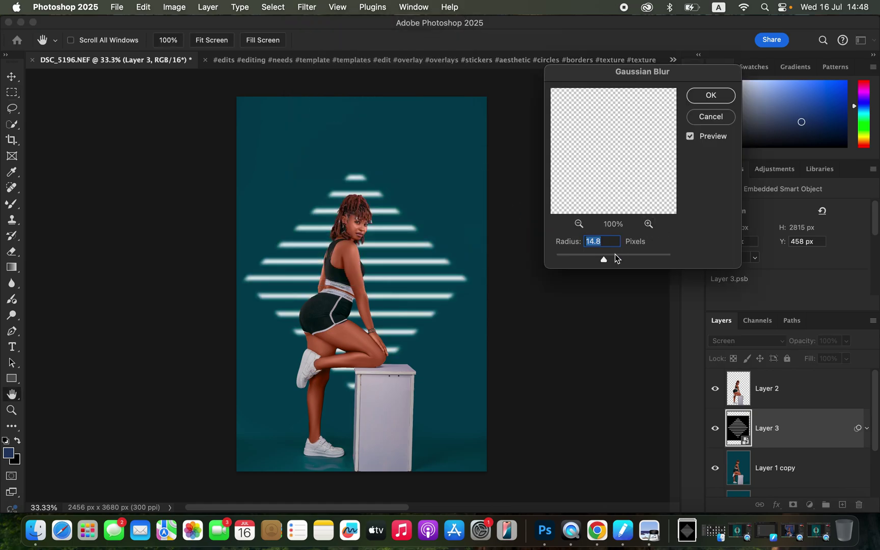
pyautogui.moveTo(608, 259); pyautogui.dragTo(619, 261)
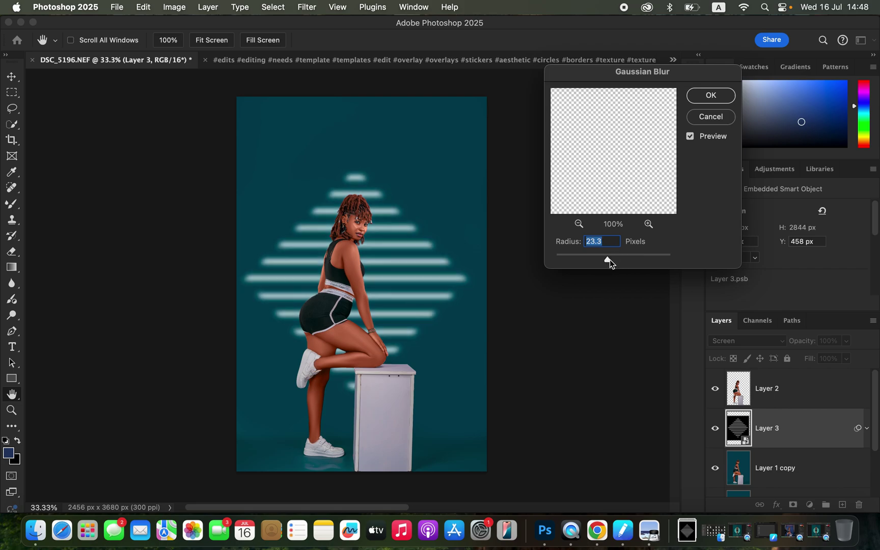
pyautogui.moveTo(609, 260); pyautogui.dragTo(608, 262)
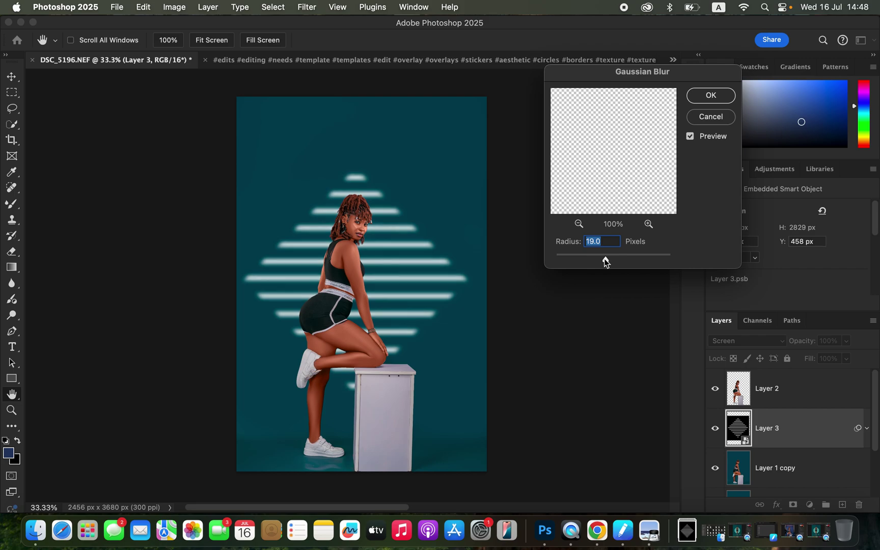
pyautogui.click(711, 95)
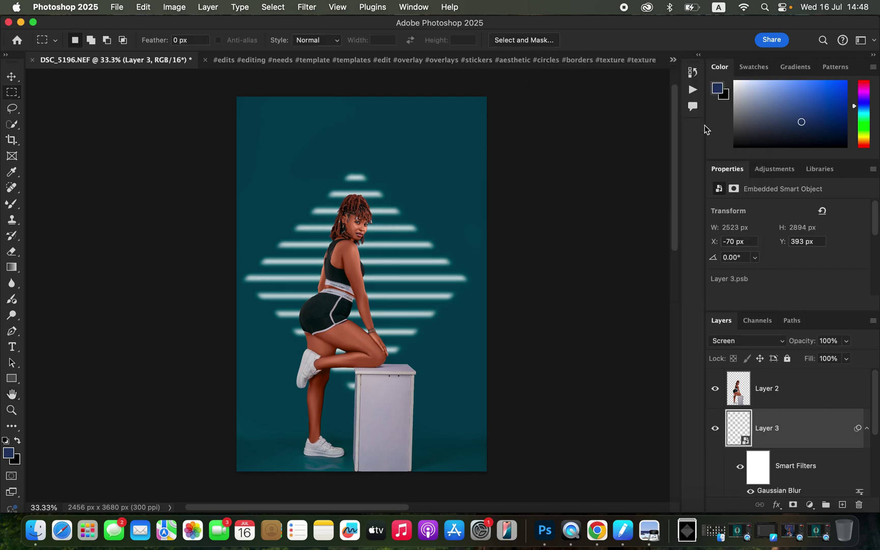
# - Add a Hue/Saturation adjustment clipped to Layer 3 and enable Colorize
pyautogui.click(809, 506)
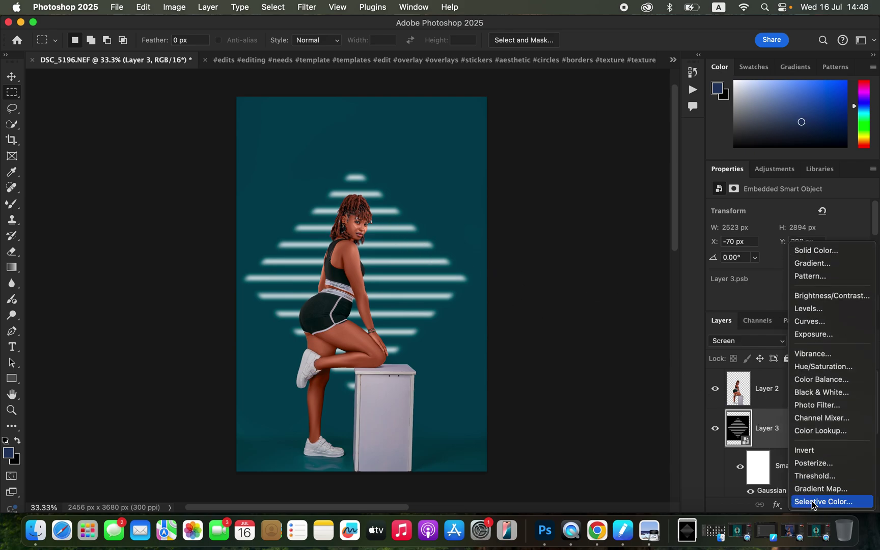
pyautogui.click(823, 368)
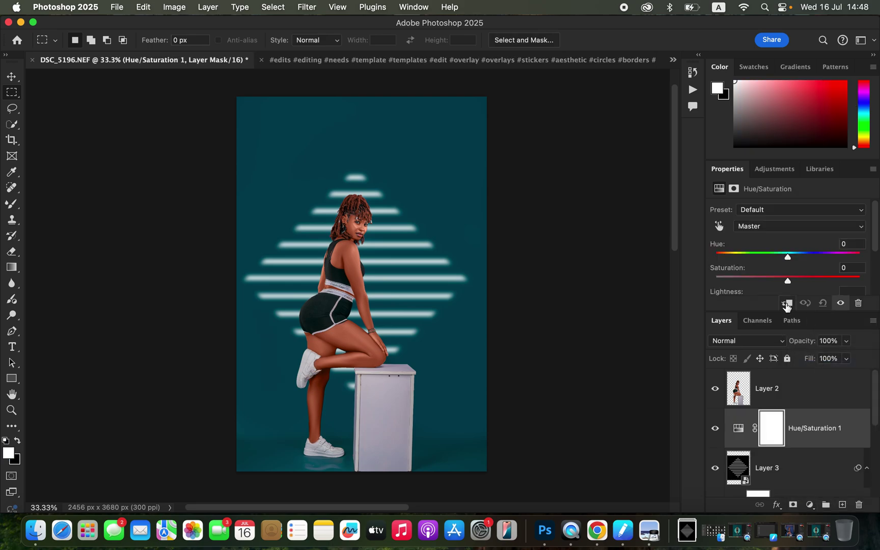
pyautogui.click(786, 303)
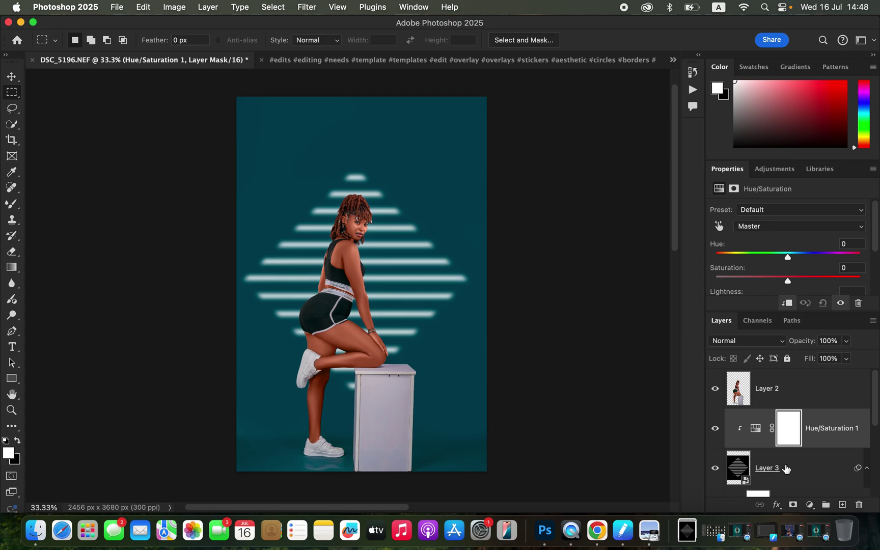
pyautogui.scroll(-3, 877, 253)
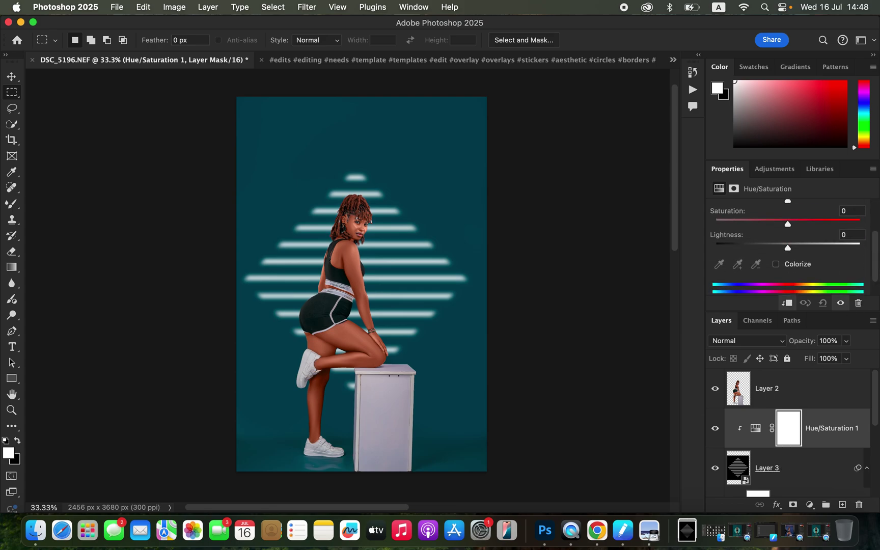
pyautogui.click(776, 264)
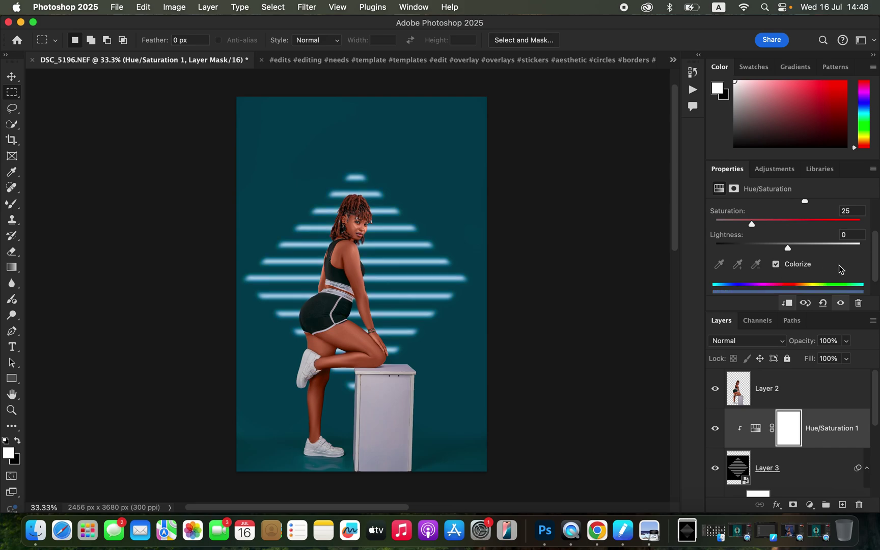
# - Set the Hue/Saturation adjustment to hue 256 and saturation 20 to tint the stripes pale violet
pyautogui.scroll(2, 877, 257)
pyautogui.scroll(2, 877, 250)
pyautogui.moveTo(807, 243); pyautogui.dragTo(738, 262)
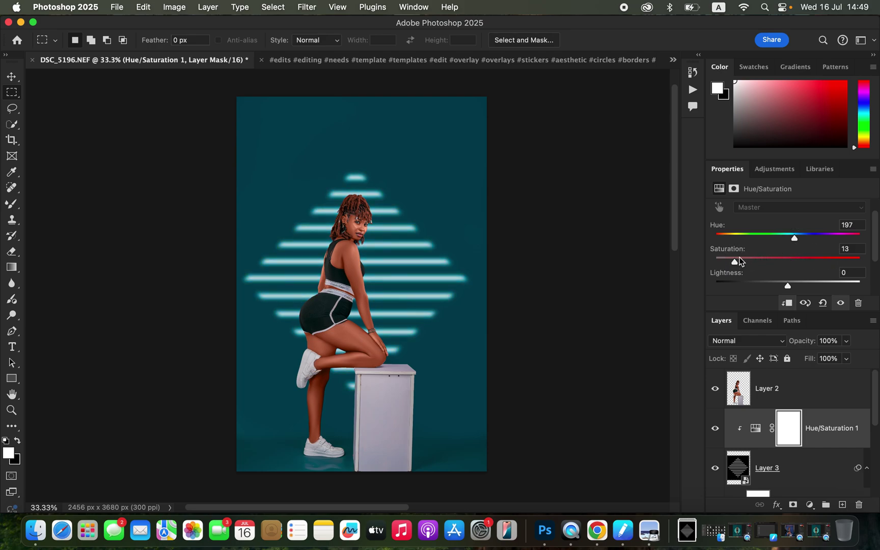
pyautogui.moveTo(795, 239); pyautogui.dragTo(818, 240)
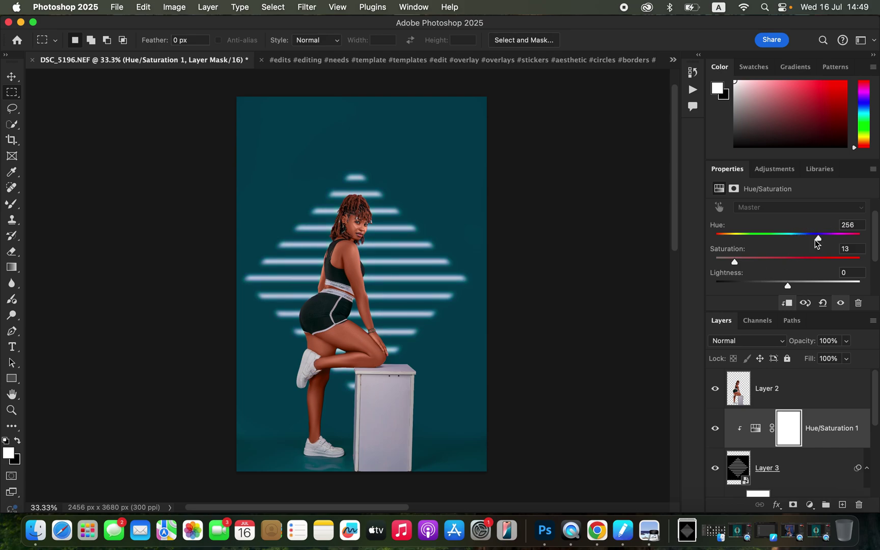
pyautogui.moveTo(734, 262); pyautogui.dragTo(744, 262)
# - Compare the edited composite with the original photo by isolating the Background layer and restoring all layers repeatedly
pyautogui.scroll(-5, 792, 490)
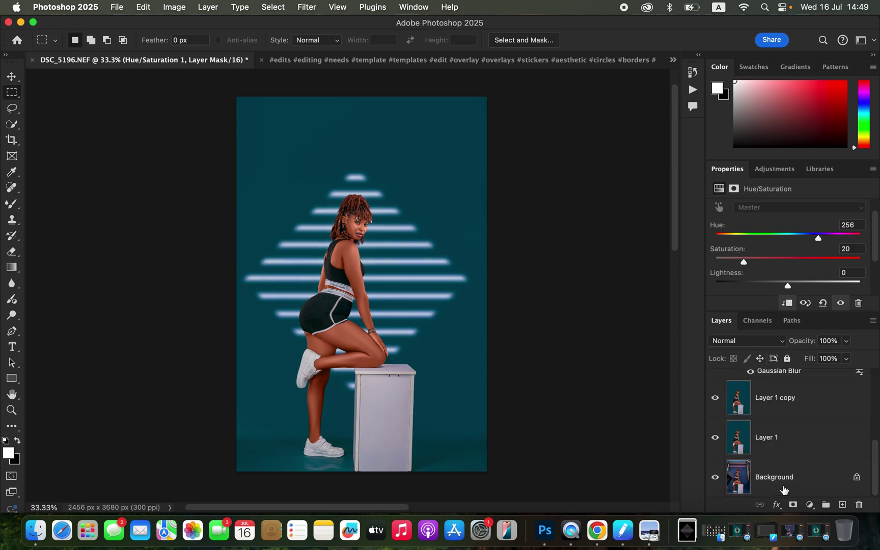
pyautogui.keyDown('alt'); pyautogui.click(716, 481); pyautogui.keyUp('alt')
pyautogui.keyDown('alt'); pyautogui.click(716, 482); pyautogui.keyUp('alt')
pyautogui.keyDown('alt'); pyautogui.click(715, 482); pyautogui.keyUp('alt')
pyautogui.keyDown('alt'); pyautogui.click(716, 484); pyautogui.keyUp('alt')
pyautogui.keyDown('alt'); pyautogui.click(716, 485); pyautogui.keyUp('alt')
pyautogui.keyDown('alt'); pyautogui.click(716, 487); pyautogui.keyUp('alt')
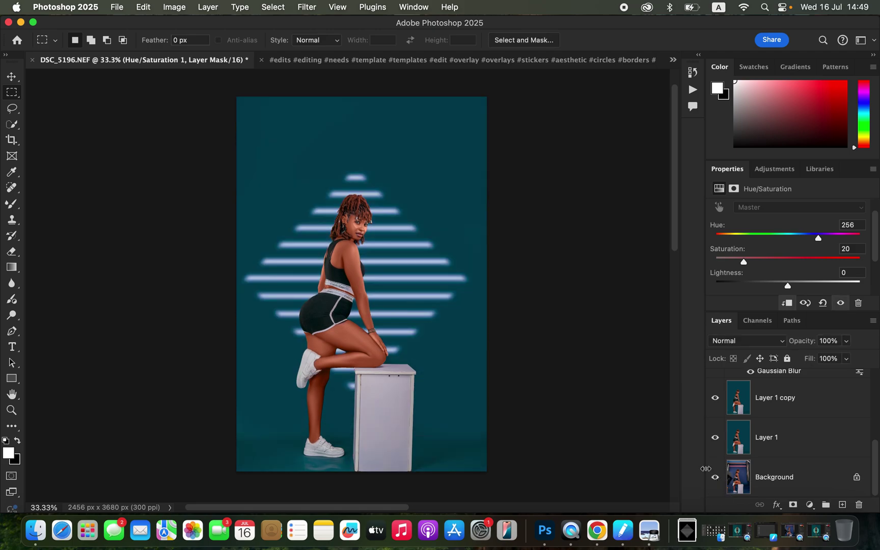